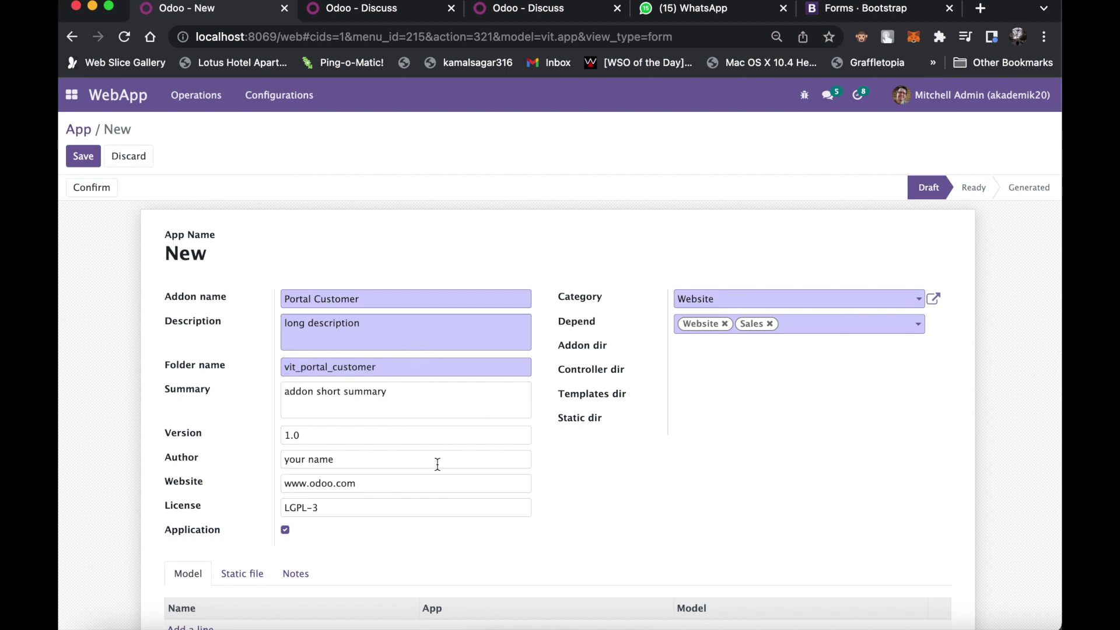
- Add a model line to the Portal Customer app with Sales Order as its model
scroll(445, 454, down, 3)
click(202, 547)
text(sale)
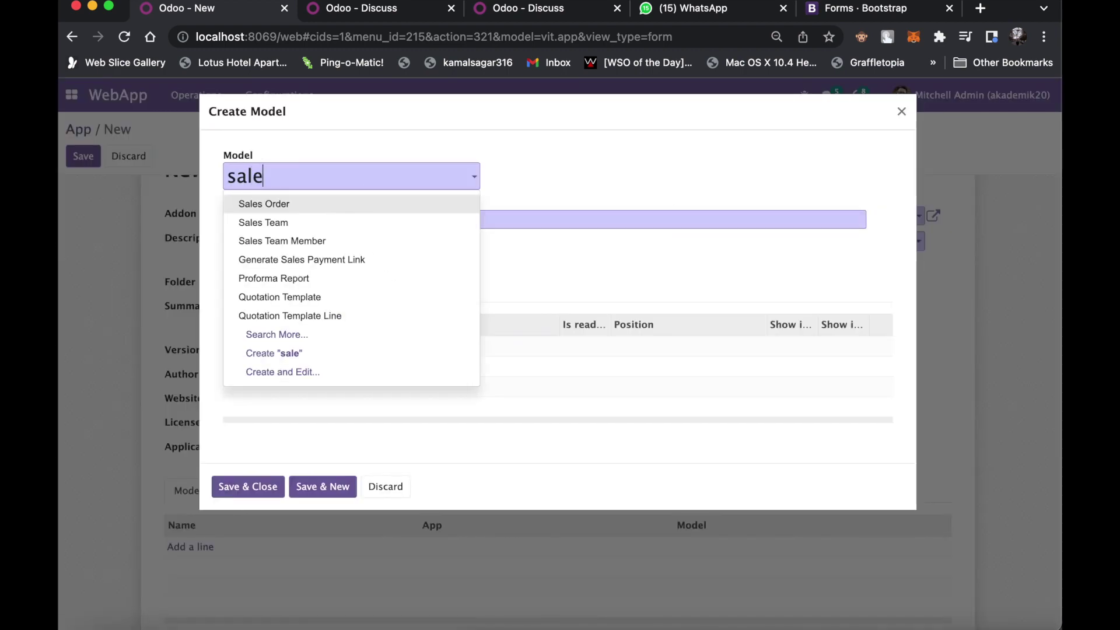
click(327, 204)
- Add the Order Date field to the Sales Order model and save it, continuing with another new field
click(281, 344)
text(der Date)
click(294, 241)
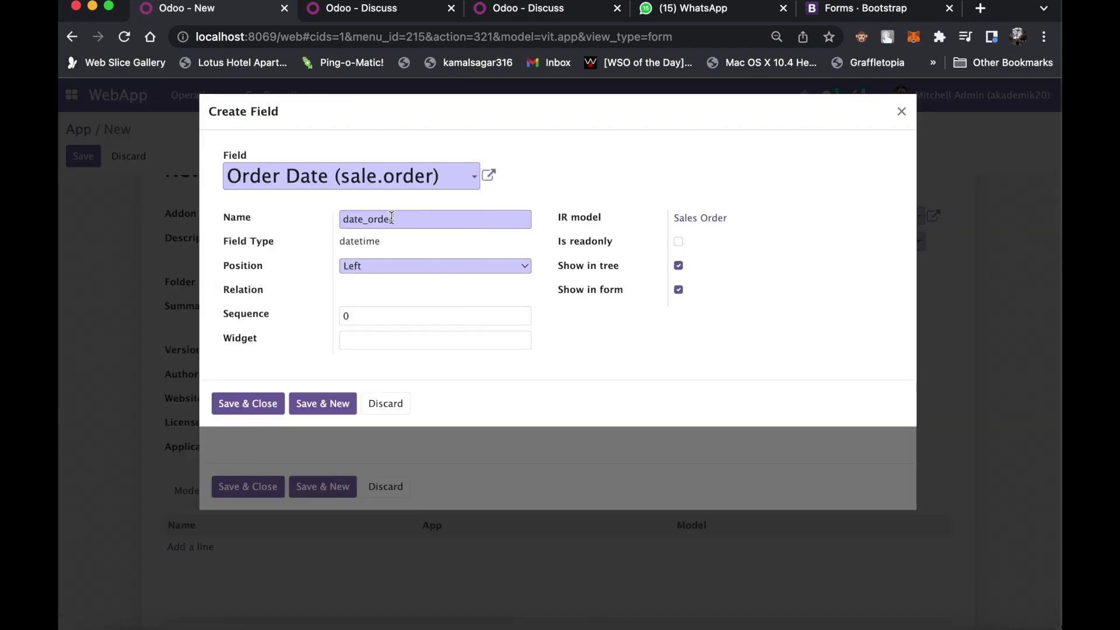
click(343, 397)
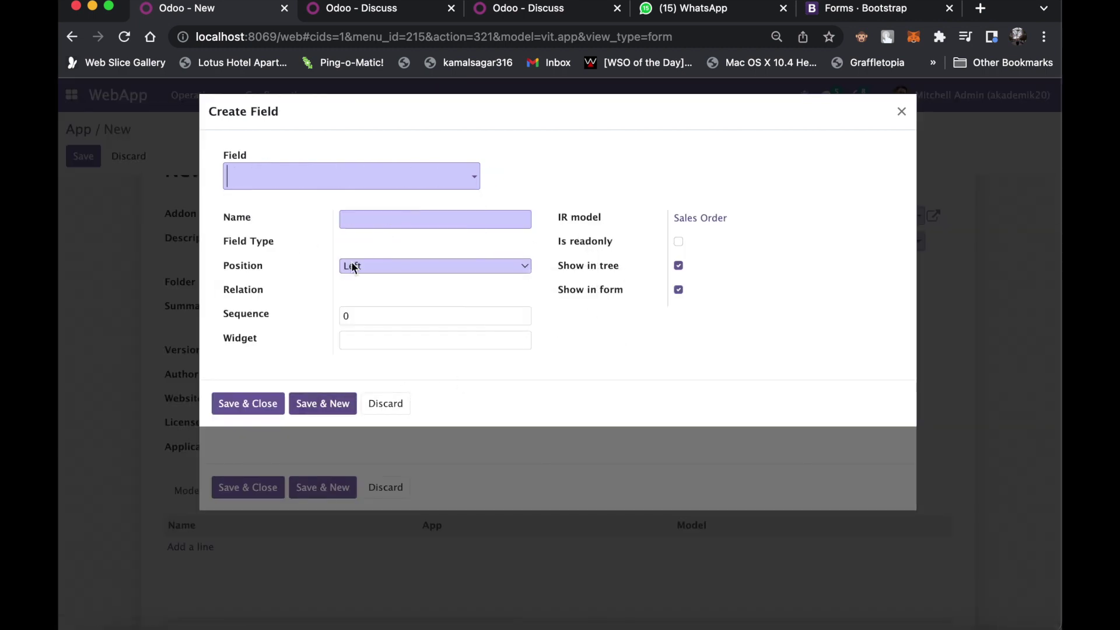
- Add the Customer and Status fields to the Sales Order model, saving each and continuing with a new field
text(cust)
click(336, 223)
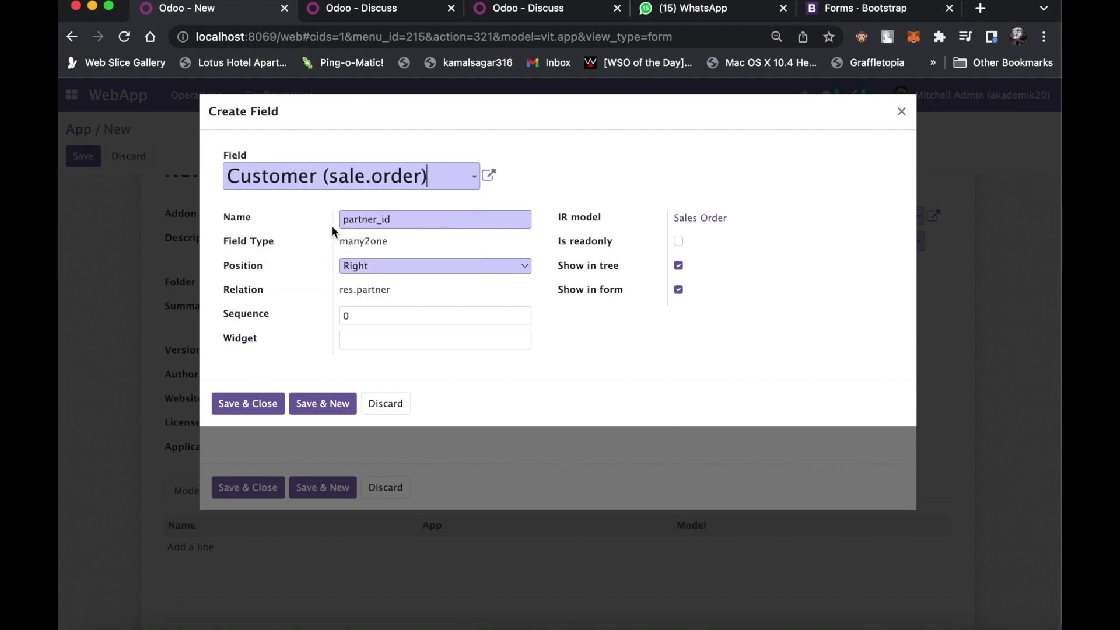
click(322, 403)
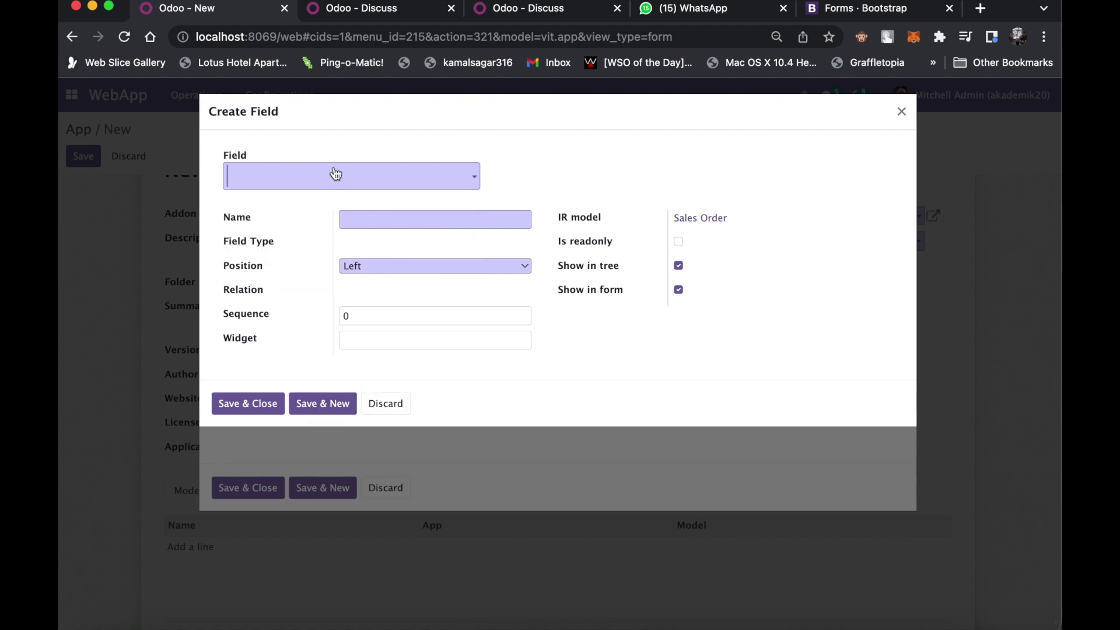
text(status)
key(Return)
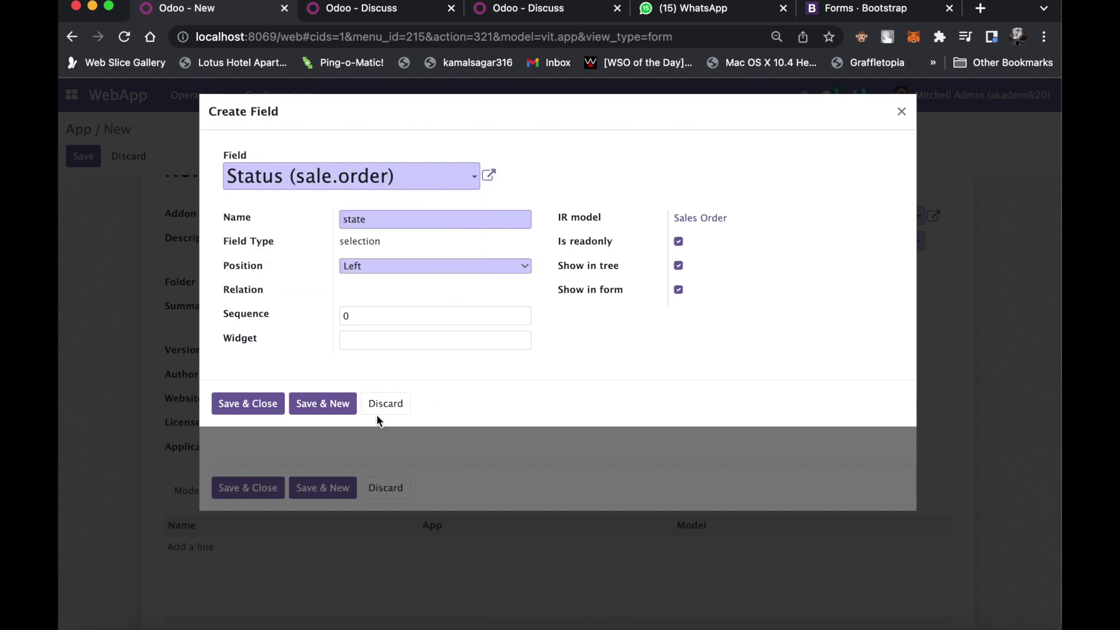
click(349, 406)
- Choose Order Lines (sale.order) for the new field, with Notebook as its position
text(order lines)
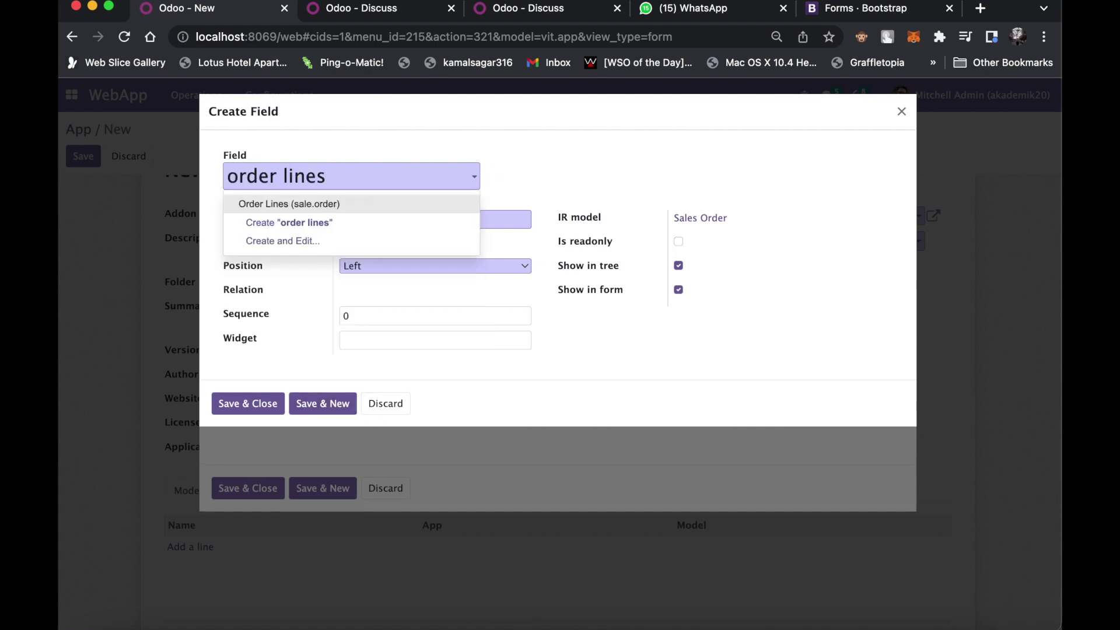
click(329, 203)
click(372, 267)
click(372, 267)
- Add Product and Display Name as one2many fields of Order Lines
click(273, 437)
text(produc)
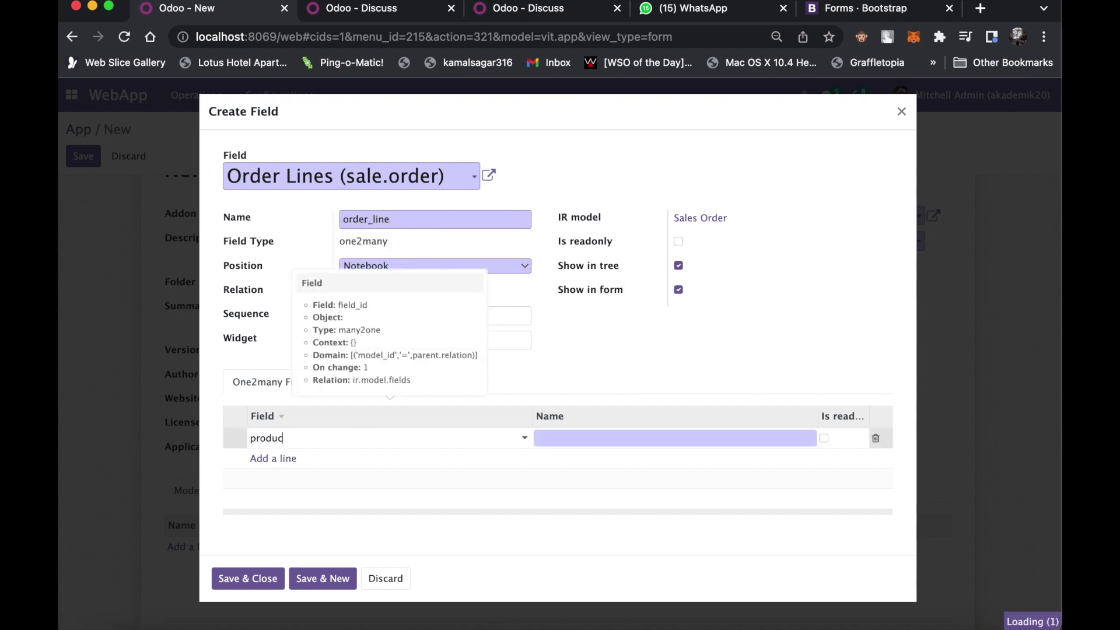
click(292, 458)
click(280, 460)
text(name)
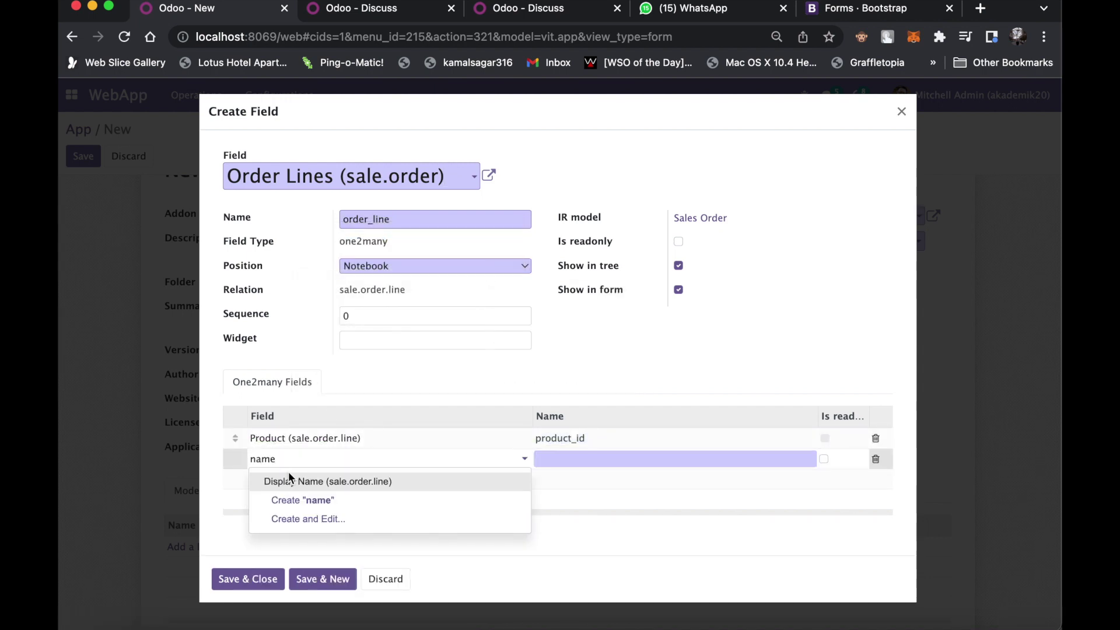
click(289, 476)
- Add Quantity and Unit of Measure to the one2many fields of Order Lines
click(274, 479)
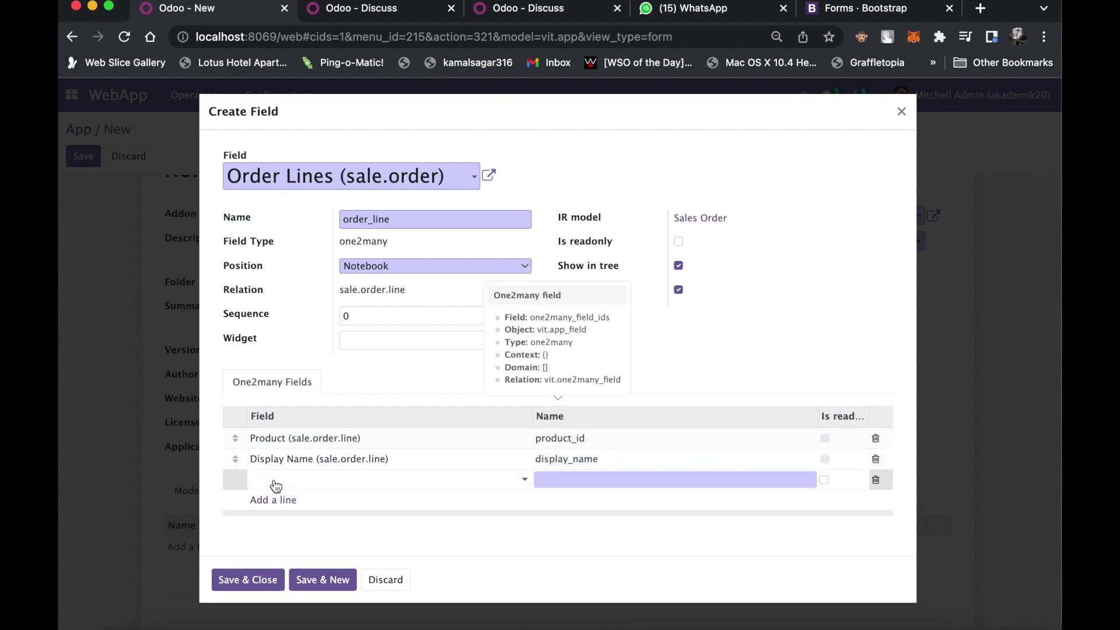
text(quant)
click(283, 519)
click(275, 501)
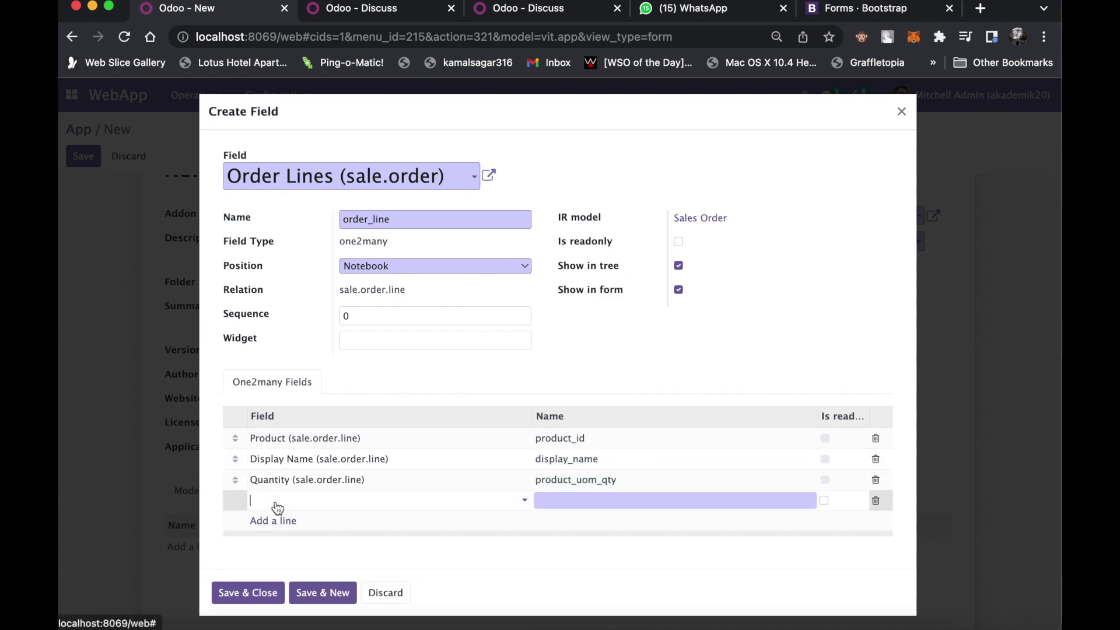
text(unit)
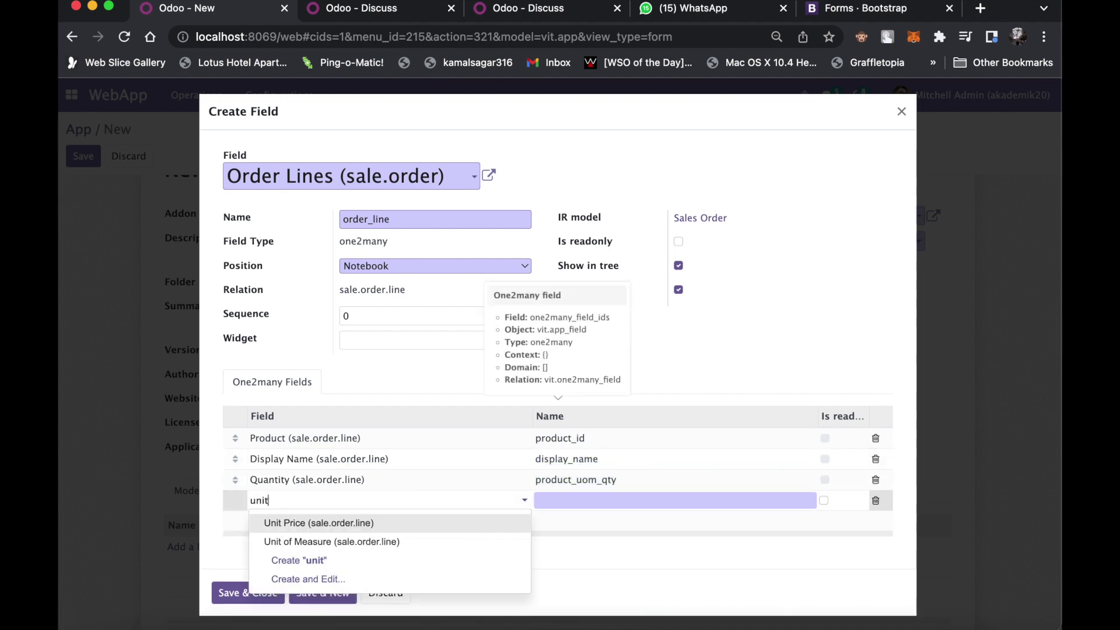
click(291, 538)
- Add Unit Price and Subtotal to the one2many fields of Order Lines
click(283, 523)
text(u)
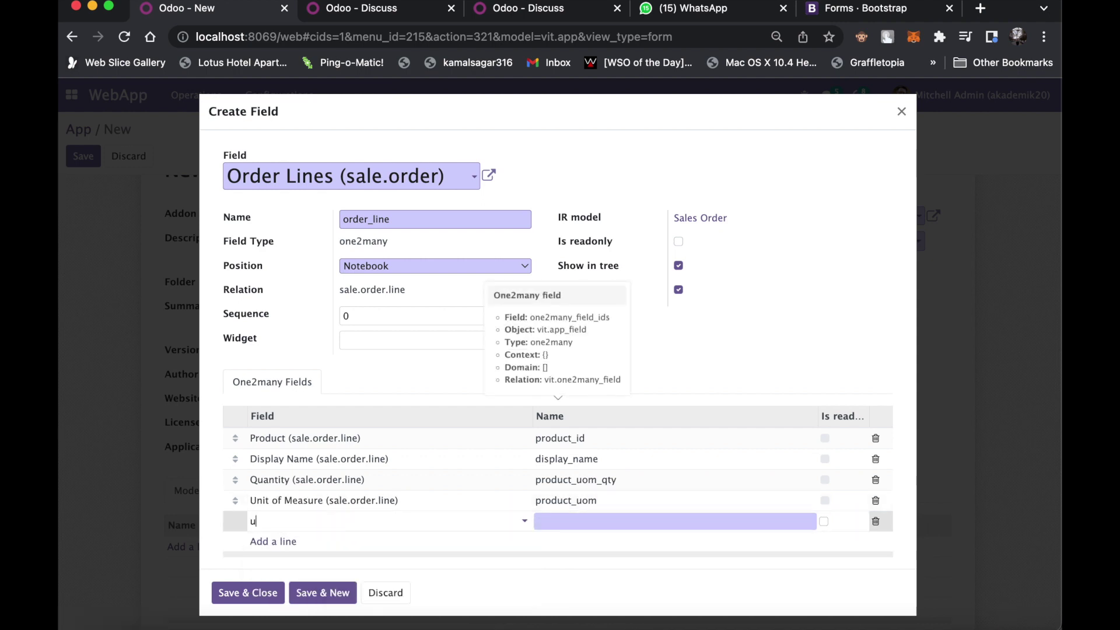
text(nit)
click(292, 540)
click(275, 541)
text(subto)
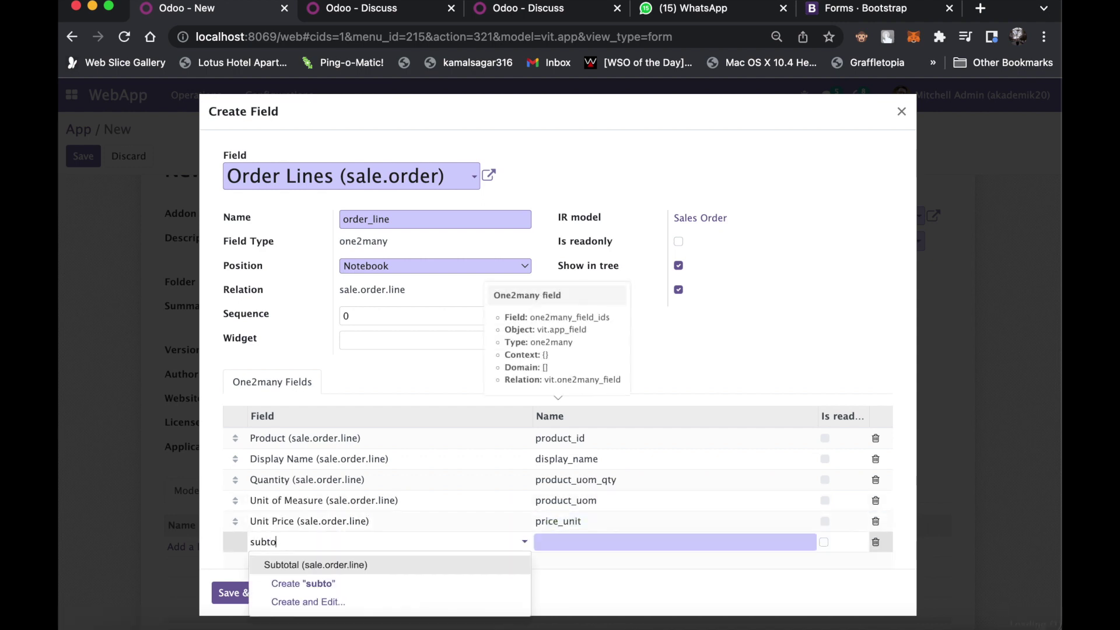
click(297, 565)
- Add Total Tax and Total to the one2many fields of Order Lines
click(273, 563)
text(total)
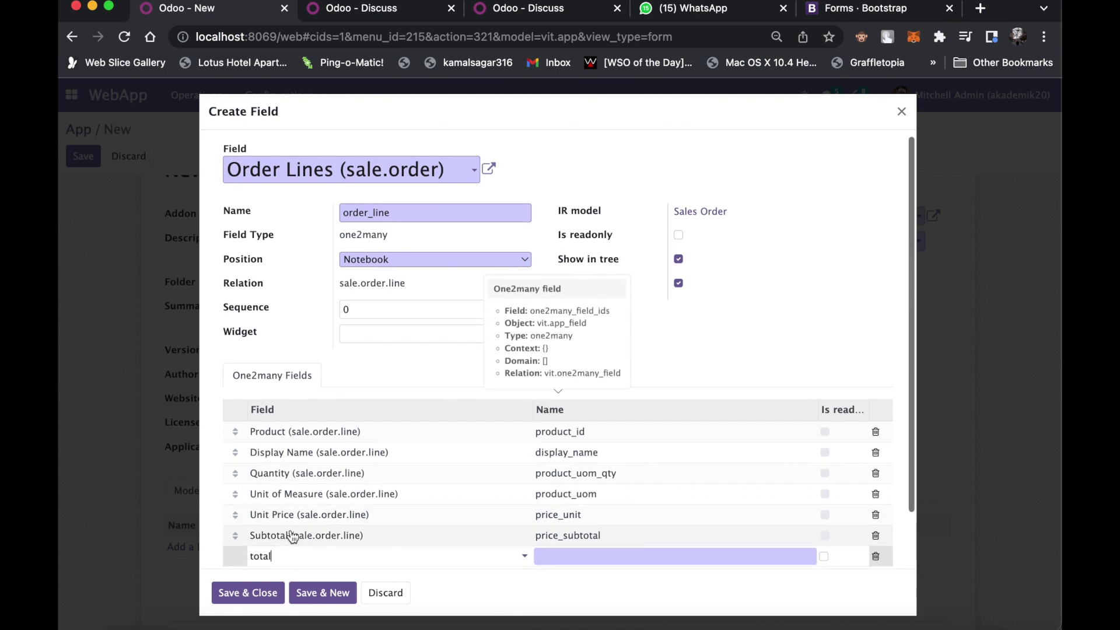
click(288, 495)
scroll(279, 547, down, 1)
click(280, 547)
text(total)
click(472, 483)
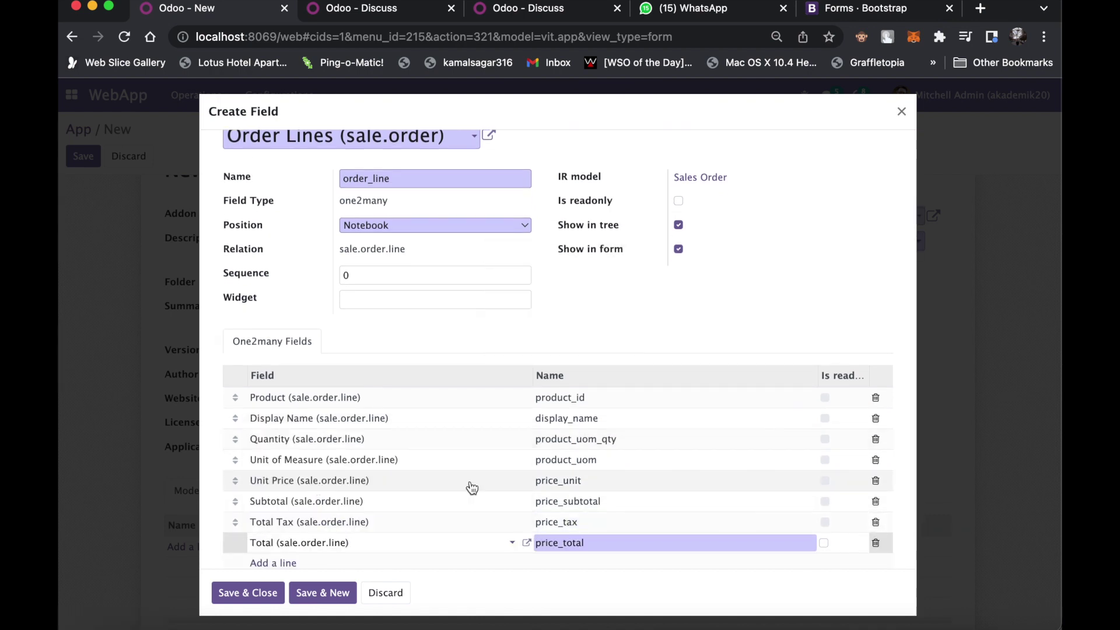
- Mark the Total, Total Tax and Subtotal line fields as read-only, and save and close the Order Lines field
scroll(830, 405, down, 1)
click(824, 516)
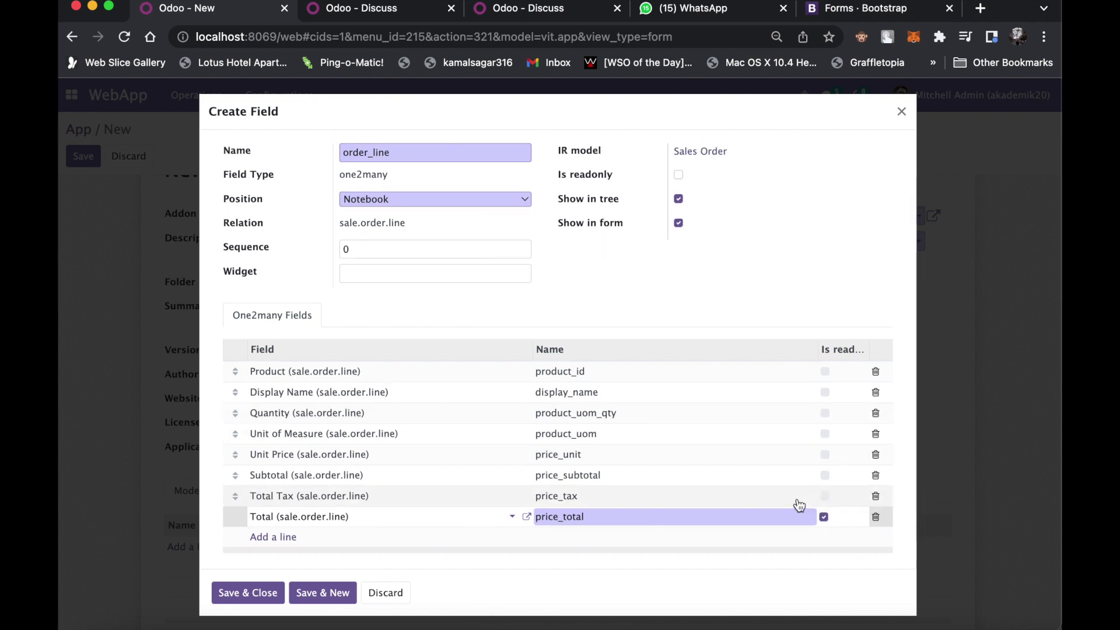
click(825, 499)
click(823, 477)
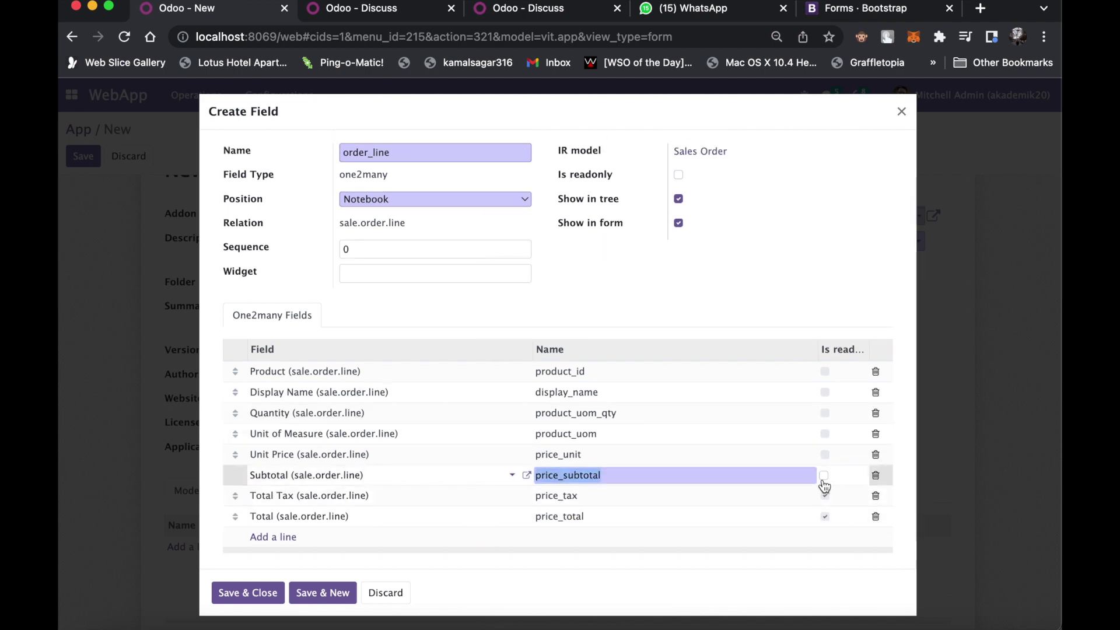
click(773, 454)
click(765, 434)
click(754, 413)
click(769, 390)
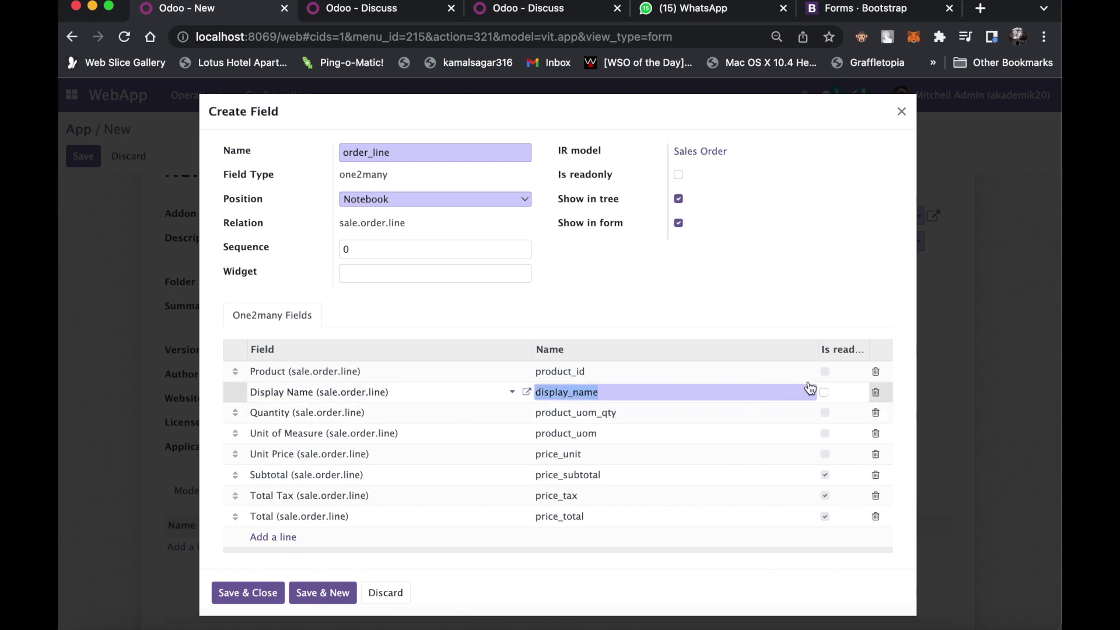
click(248, 592)
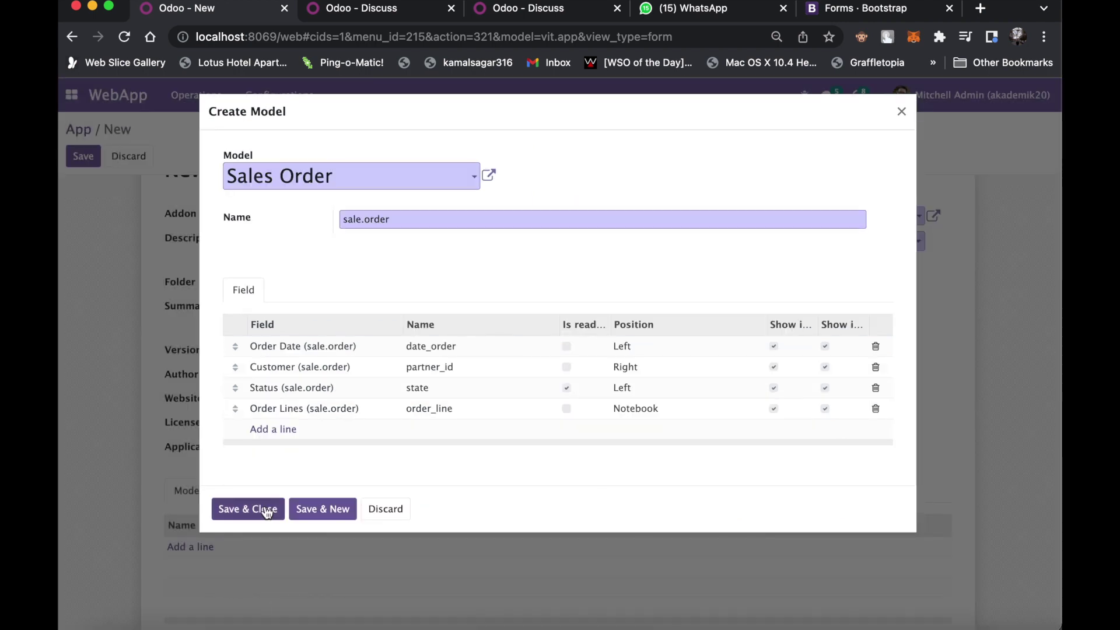
- Add the Total (sale.order) field to the Sales Order model, and save and close the model
click(278, 429)
text(total)
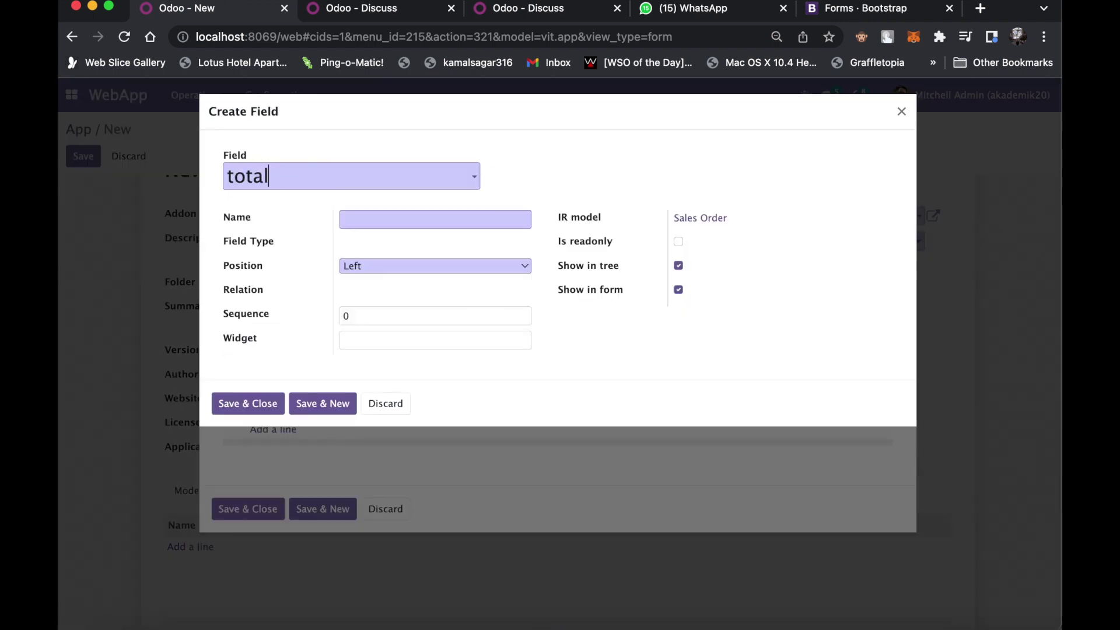
click(315, 205)
click(595, 239)
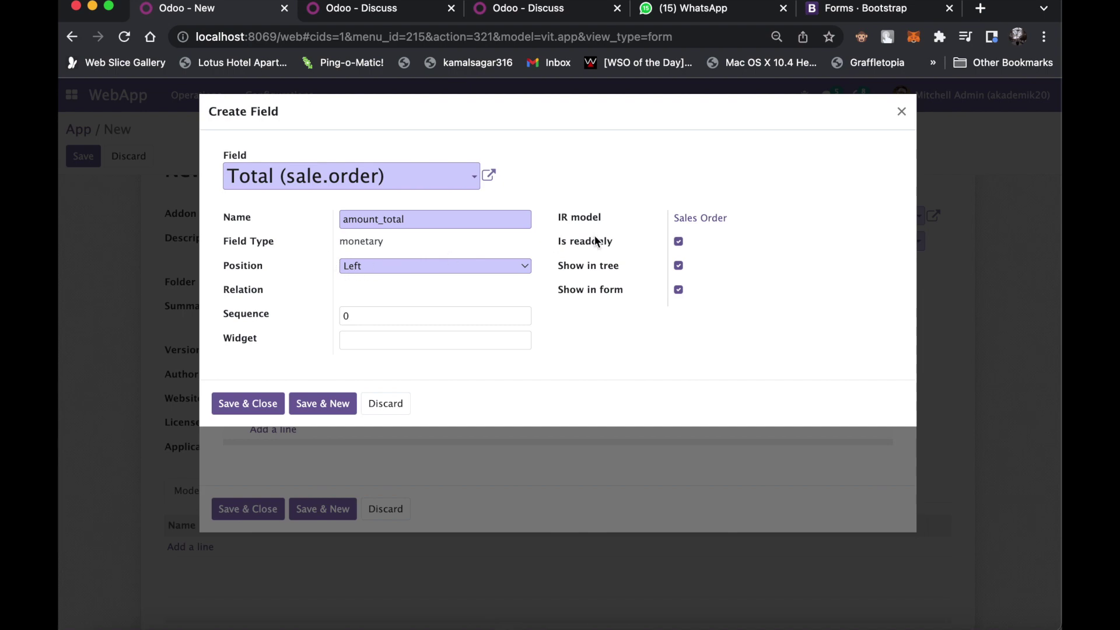
click(256, 402)
click(257, 531)
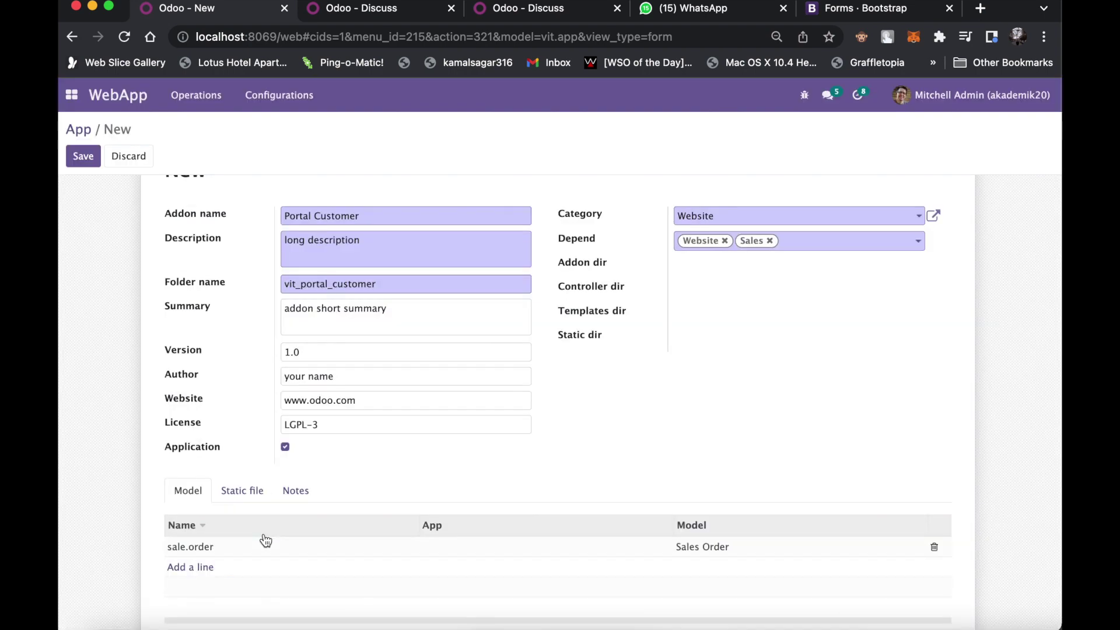
- Save and confirm the Portal Customer app record, and generate its addon
click(89, 160)
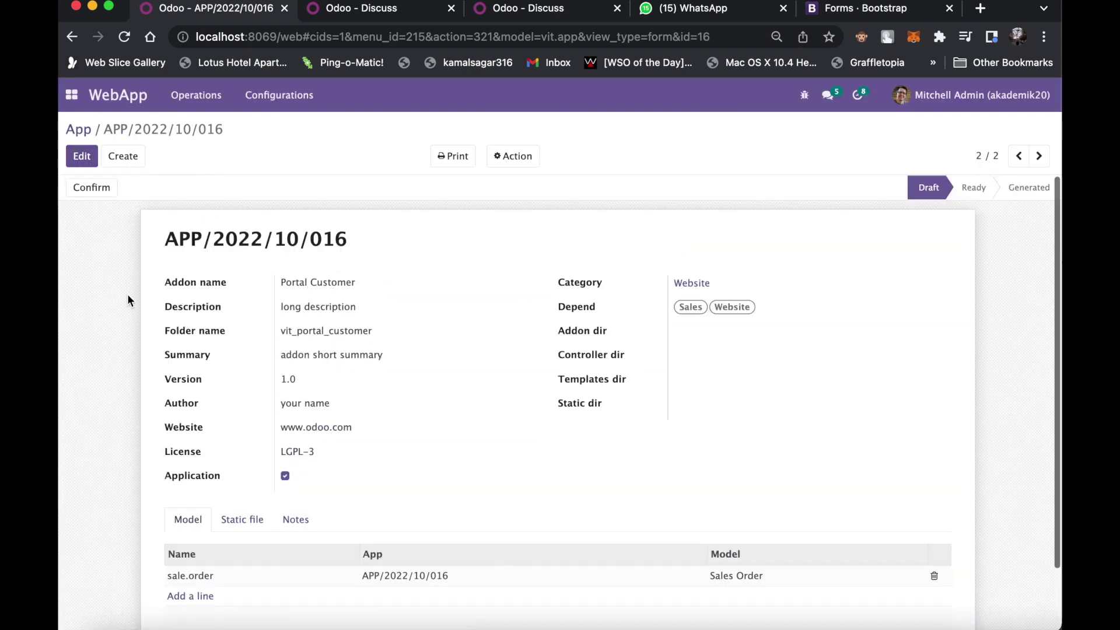
click(82, 188)
click(94, 188)
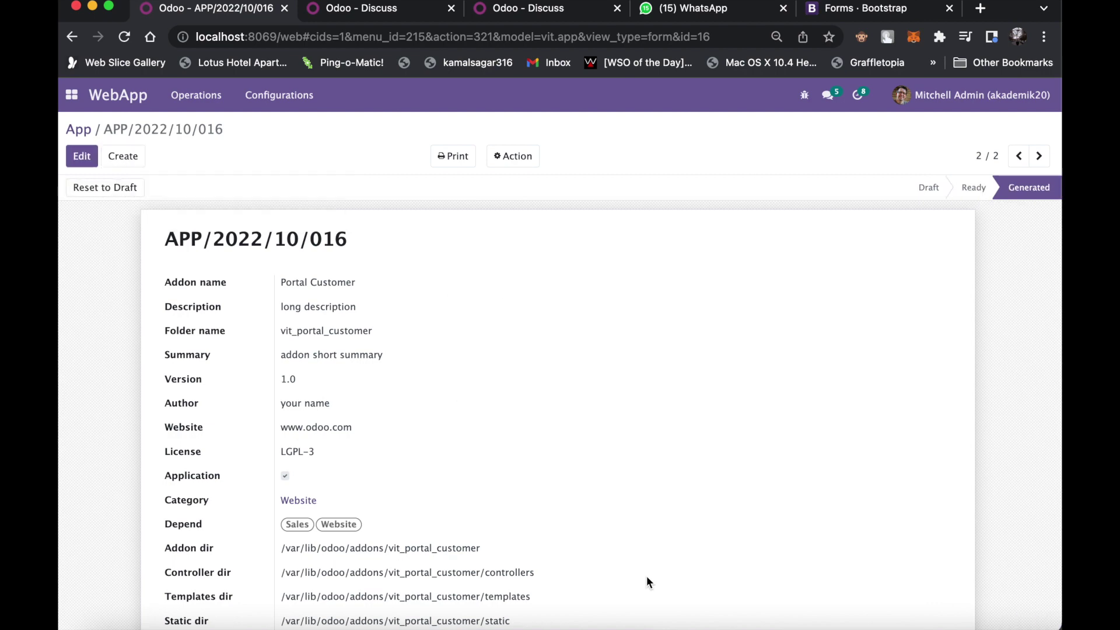
- Open the notes of the generated app and copy the /vit_portal_customer/index route
double_click(456, 550)
scroll(519, 536, down, 4)
scroll(519, 537, up, 4)
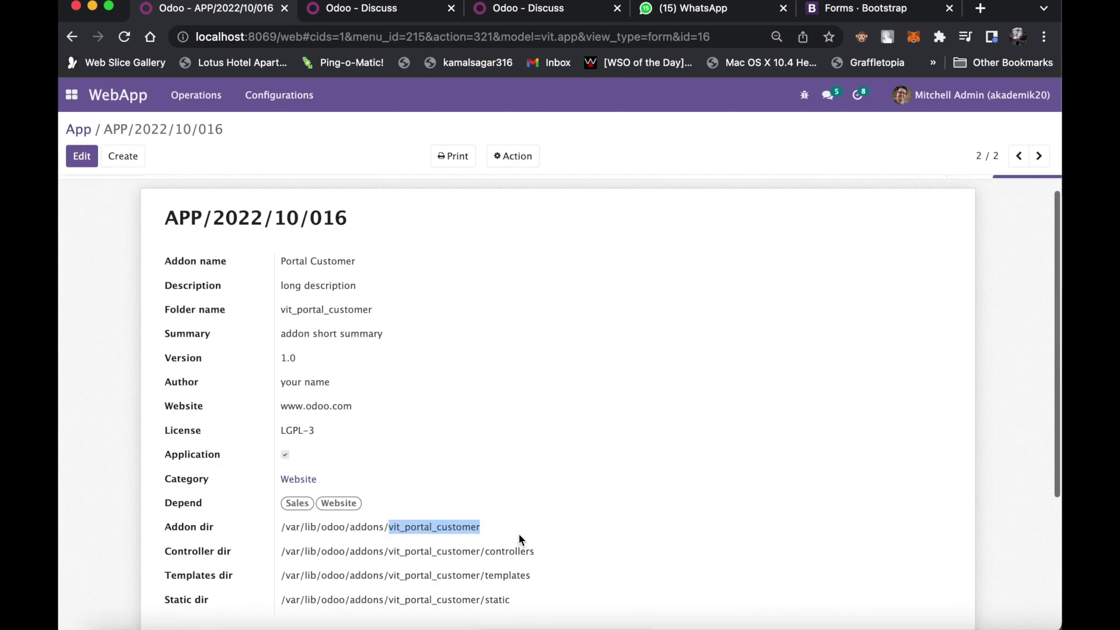
scroll(519, 537, down, 7)
click(296, 447)
scroll(296, 448, down, 2)
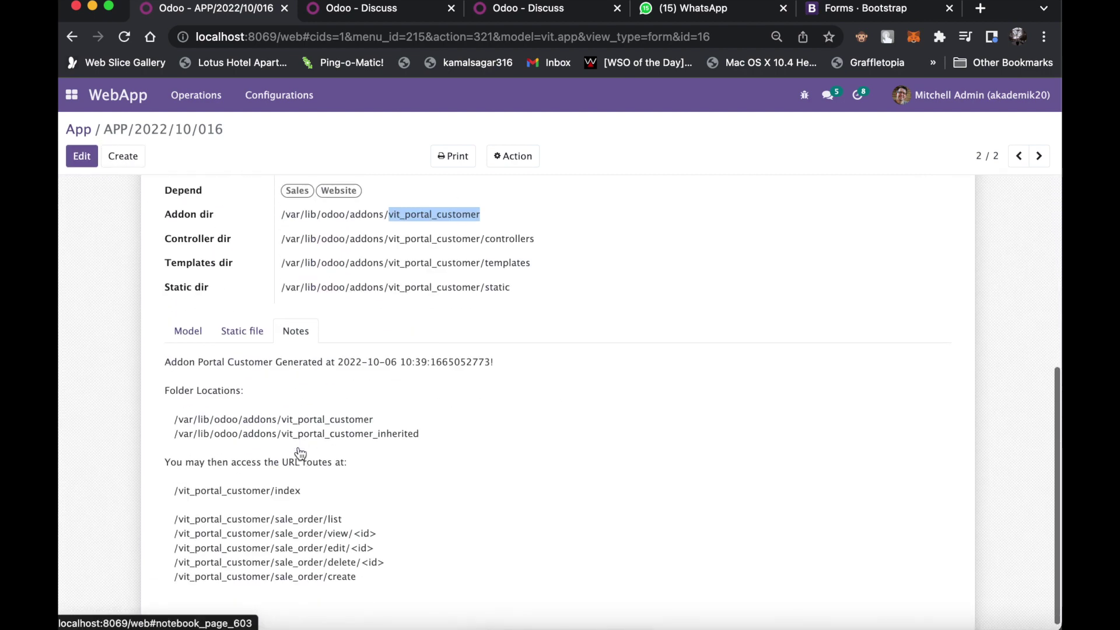
triple_click(283, 489)
key(ctrl+c)
- Load localhost:8069/vit_portal_customer/index in the other Odoo Discuss browser tab
click(542, 11)
click(768, 36)
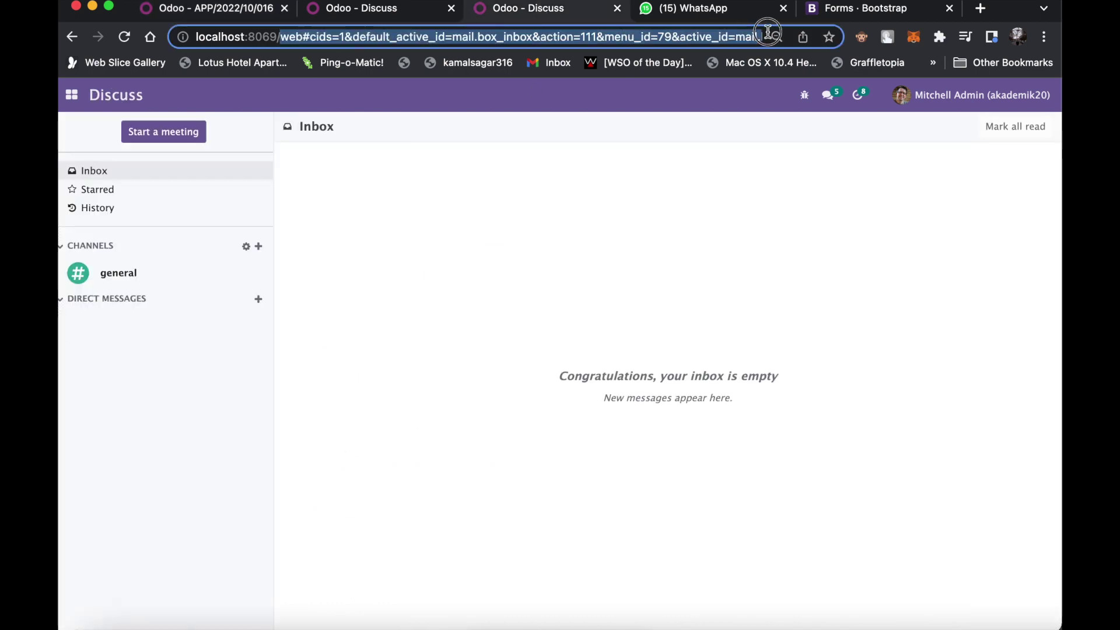
text(localhost:8069/)
key(ctrl+v)
key(Return)
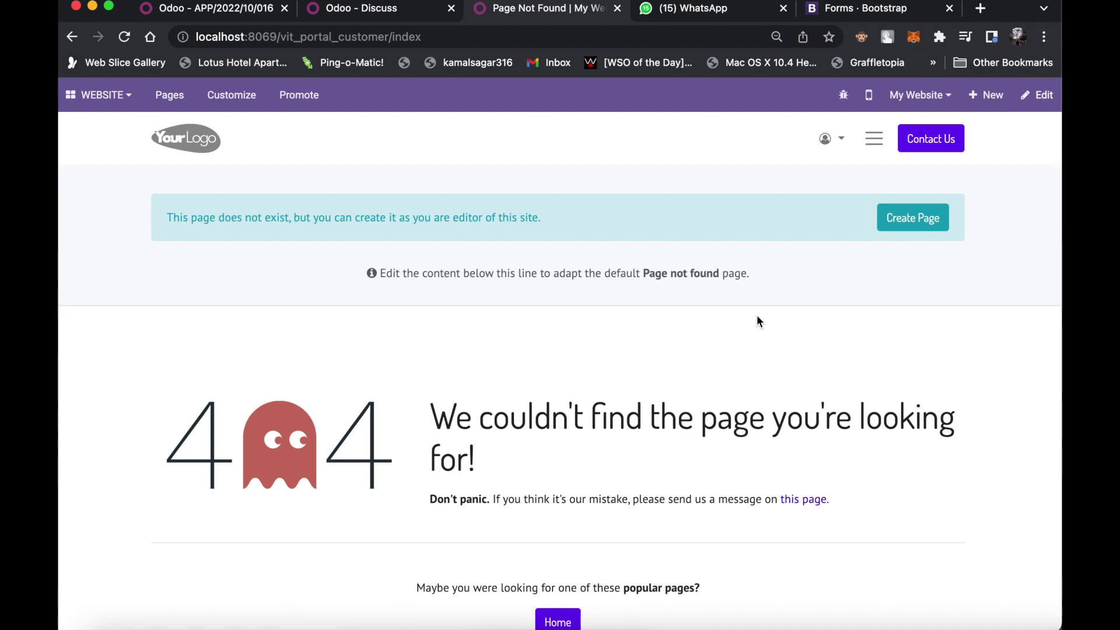
- Search the Apps list for the portal_cus module and install Portal Customer, acknowledging the demonstration data notice
click(385, 13)
click(72, 94)
click(87, 274)
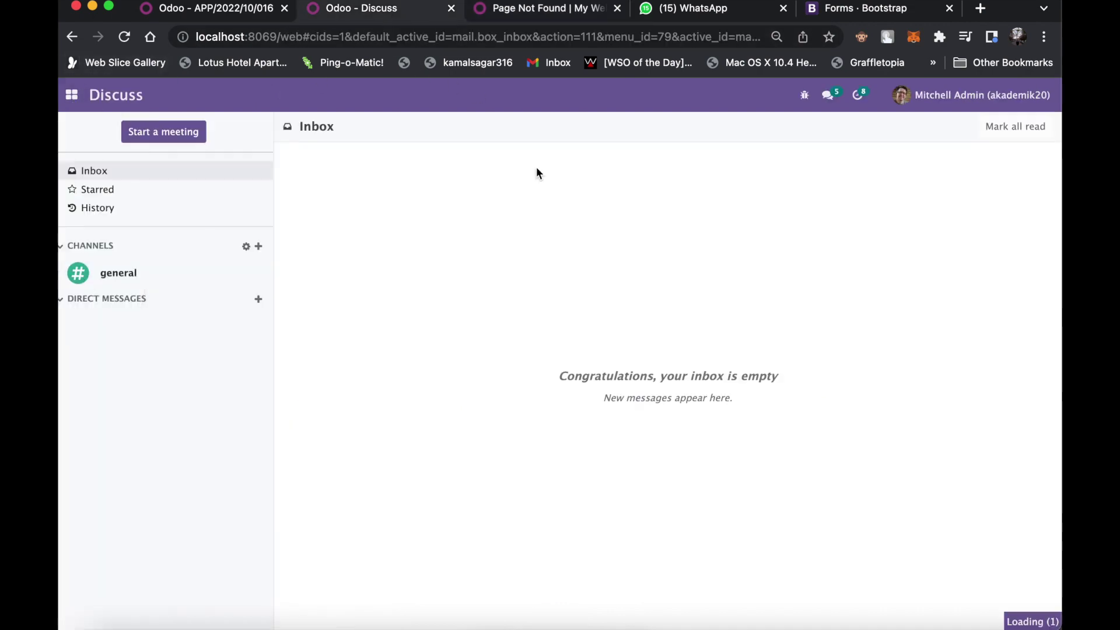
text(portal_cus)
key(Return)
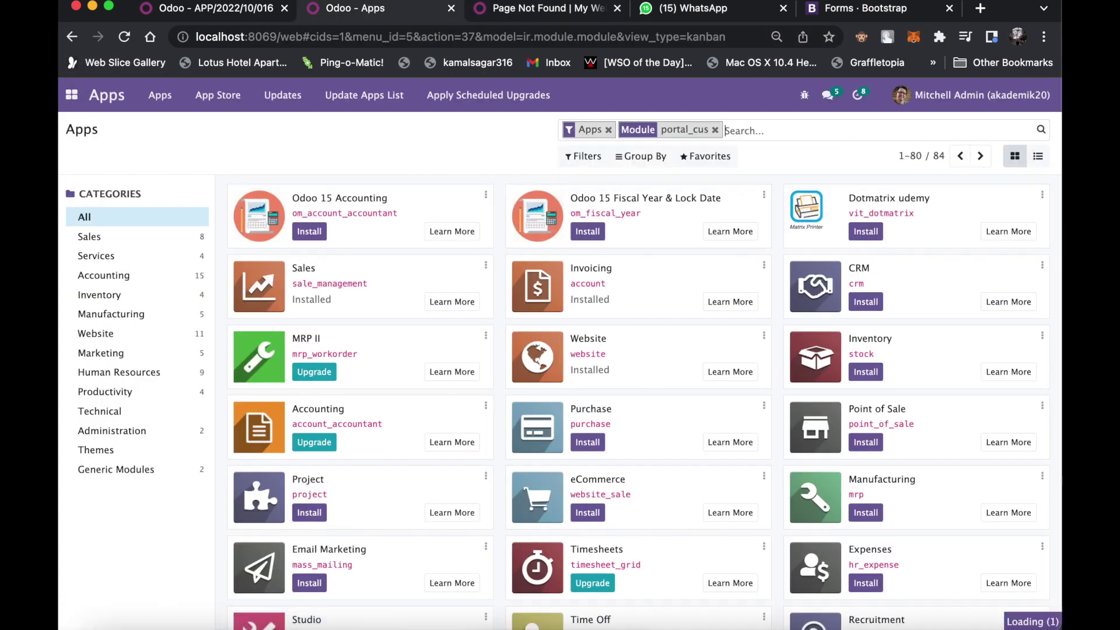
click(313, 240)
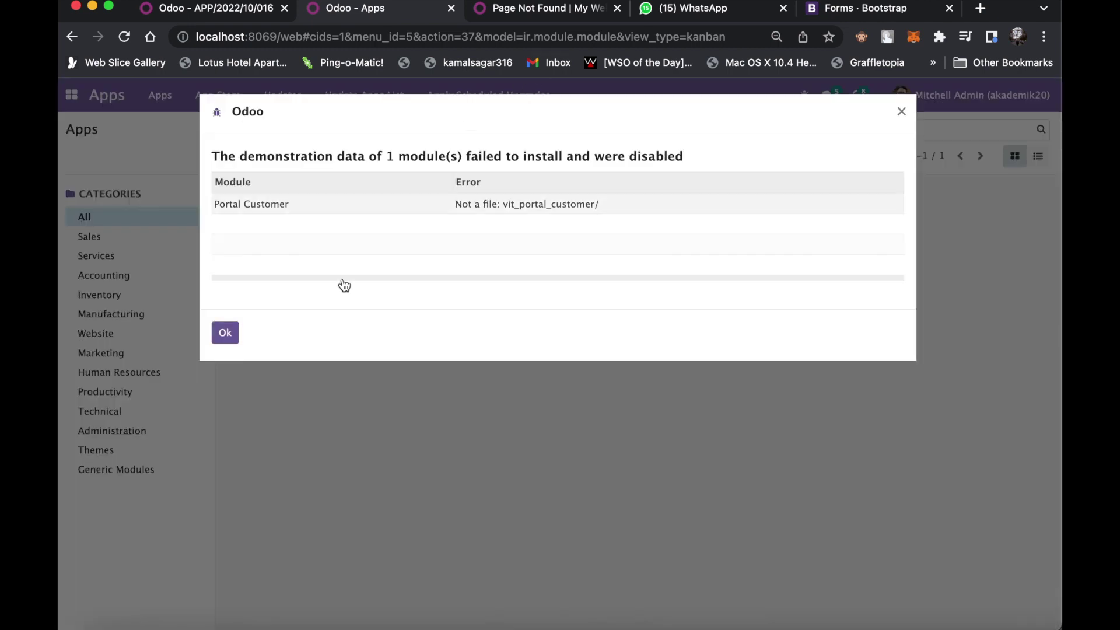
click(225, 332)
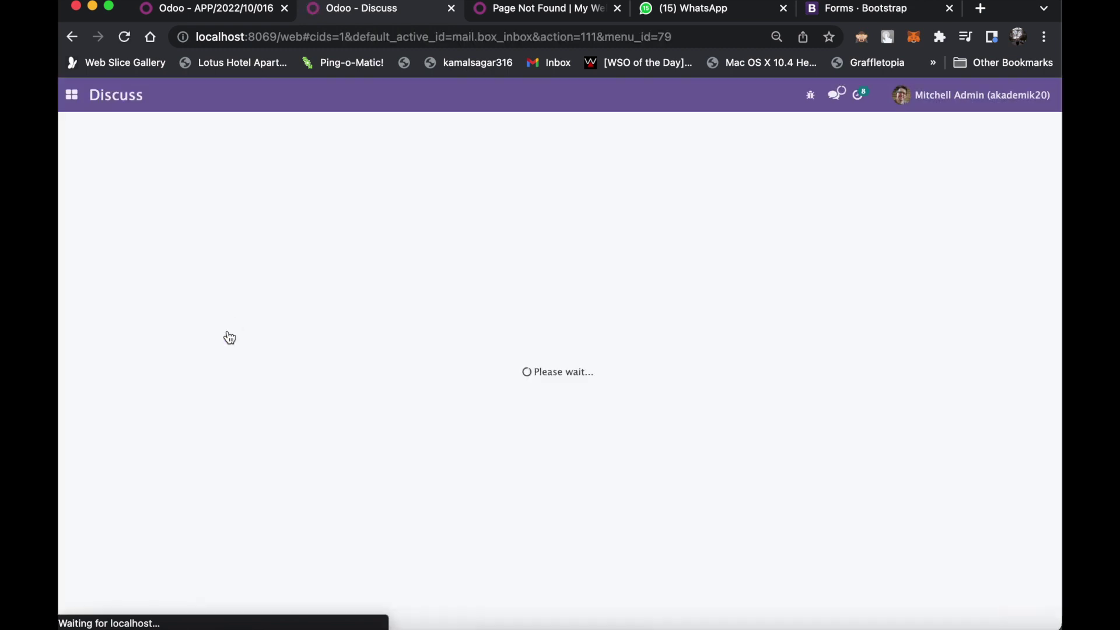
- Reload the vit_portal_customer index page and open the Sales Order list from its main menu
click(502, 12)
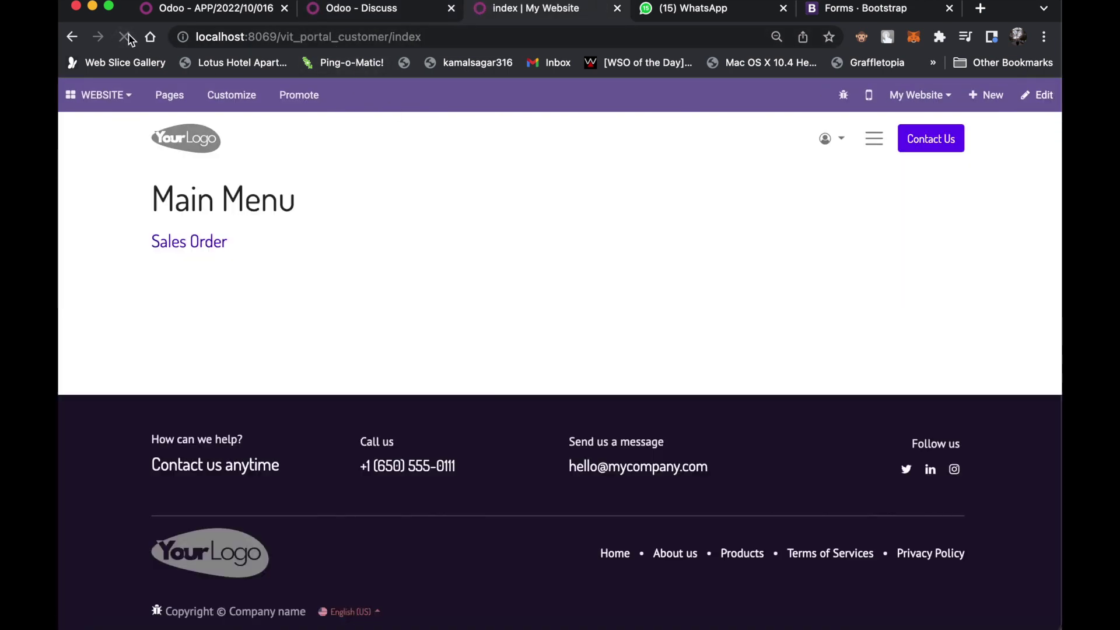
double_click(256, 201)
click(222, 242)
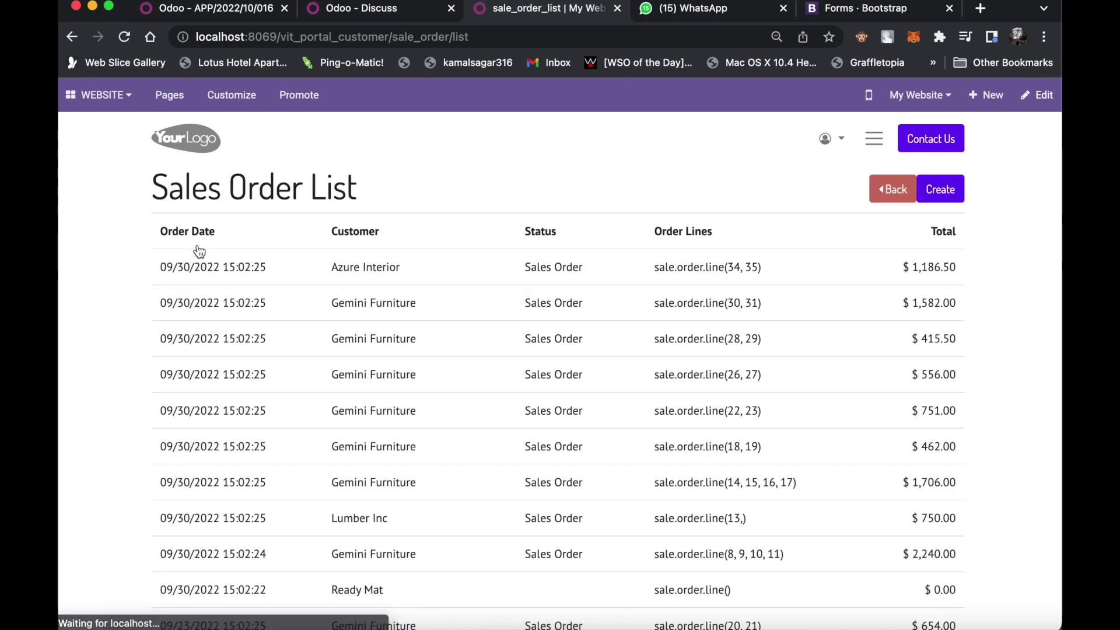
- Open the first Azure Interior sales order, view its edit form, and return to the Sales Order List
click(671, 267)
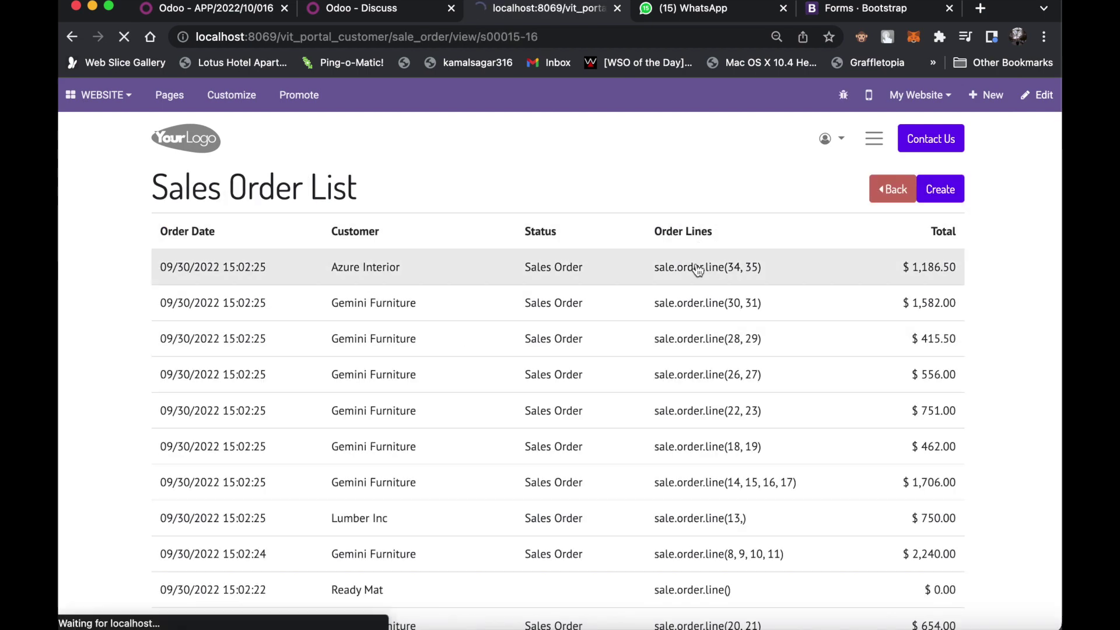
click(948, 206)
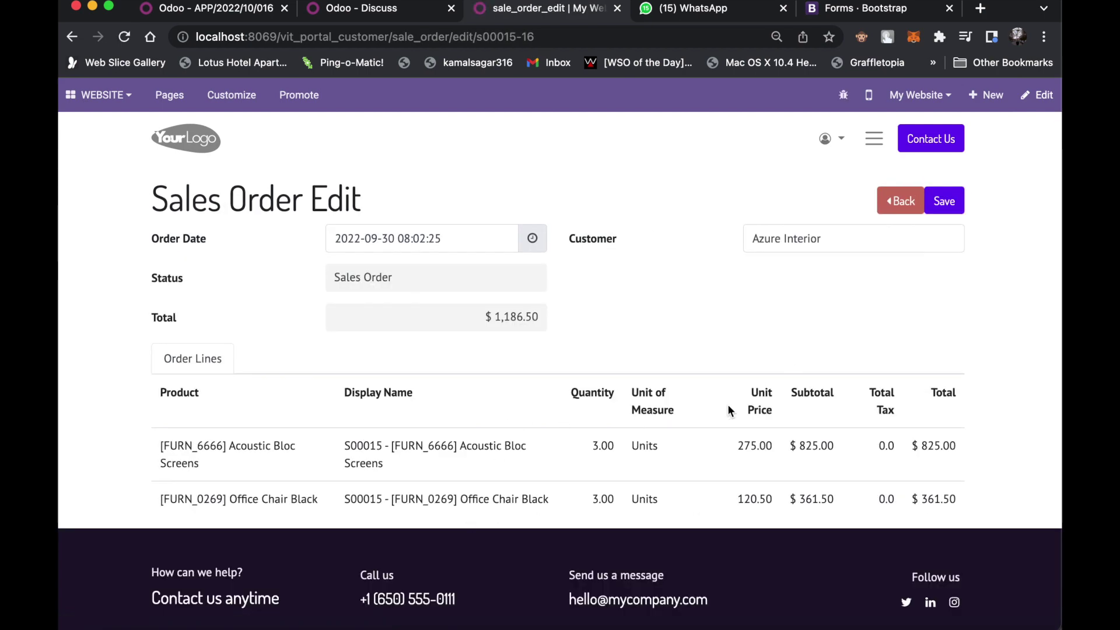
click(900, 201)
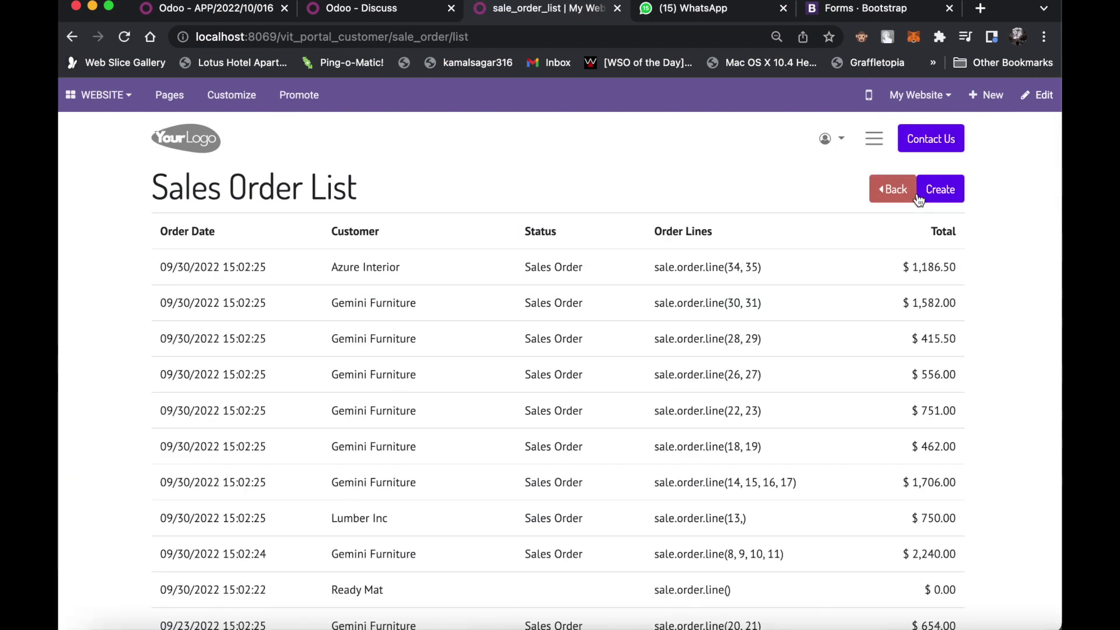
- Edit quotation S00005 dated 08/30/2022, set its customer to Gemini Furniture, save it, and return to the order list
scroll(544, 521, down, 5)
scroll(544, 521, down, 3)
click(545, 490)
click(945, 201)
click(840, 232)
text(gemi)
click(817, 270)
click(943, 200)
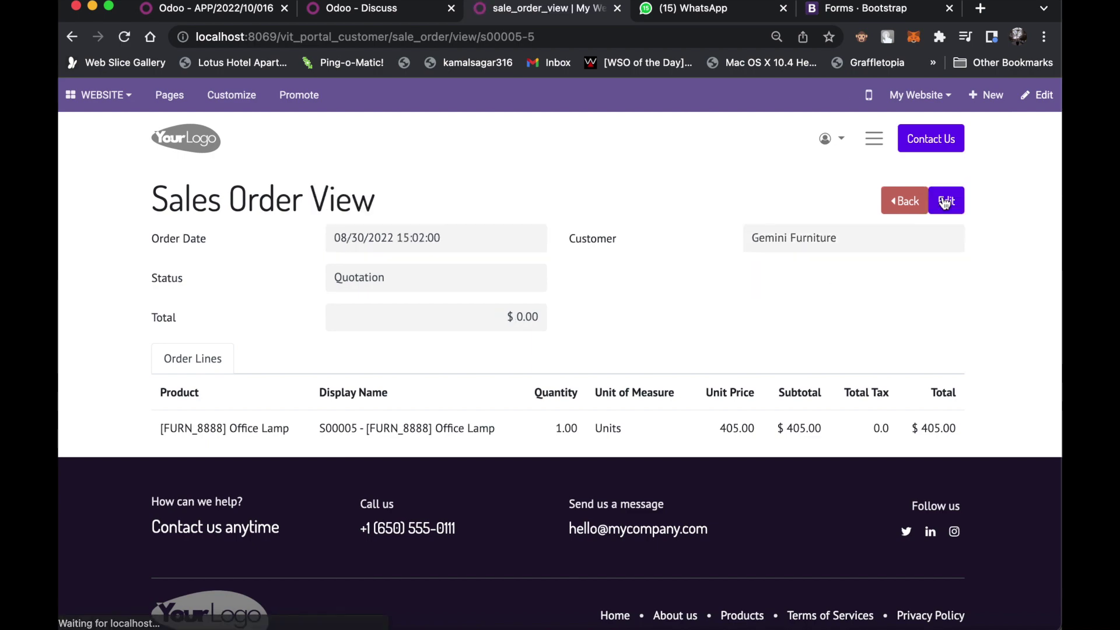
click(897, 202)
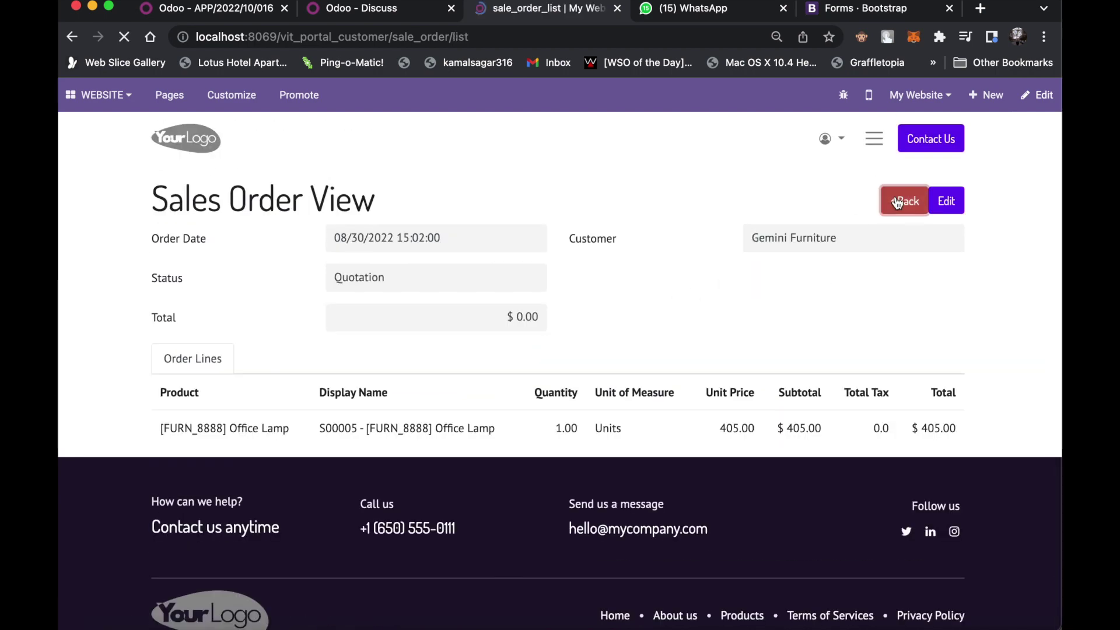
- Edit app APP/2022/10/016 and disable Show in tree for the Order Lines field of its sale.order model, saving the field
click(257, 10)
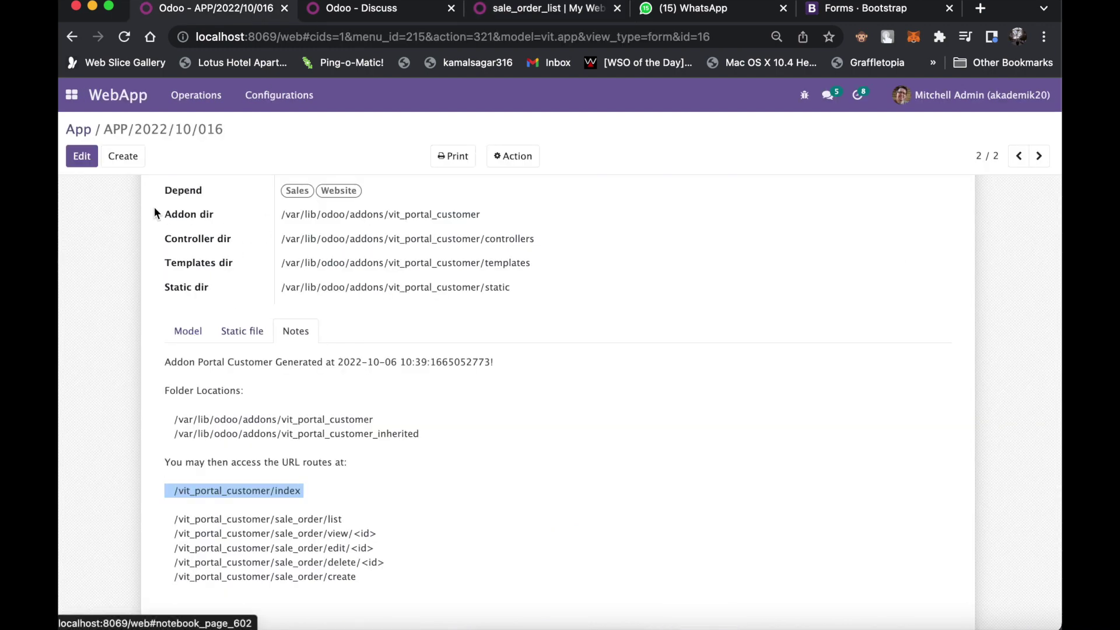
scroll(168, 229, up, 5)
click(108, 188)
click(81, 156)
scroll(500, 407, down, 4)
scroll(500, 407, down, 3)
click(192, 334)
click(540, 505)
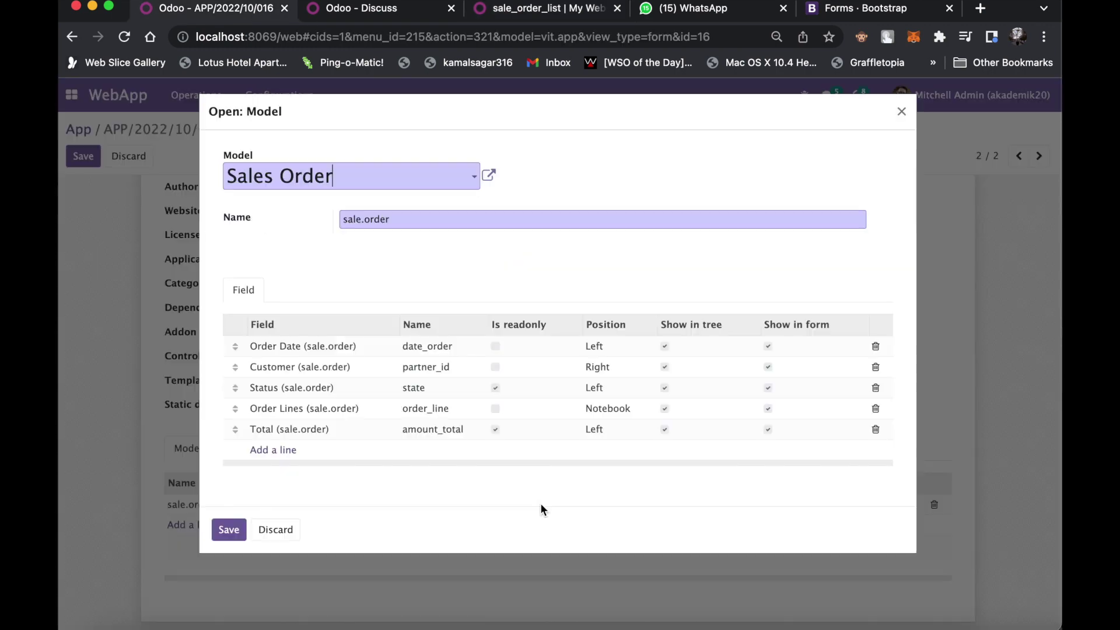
click(350, 409)
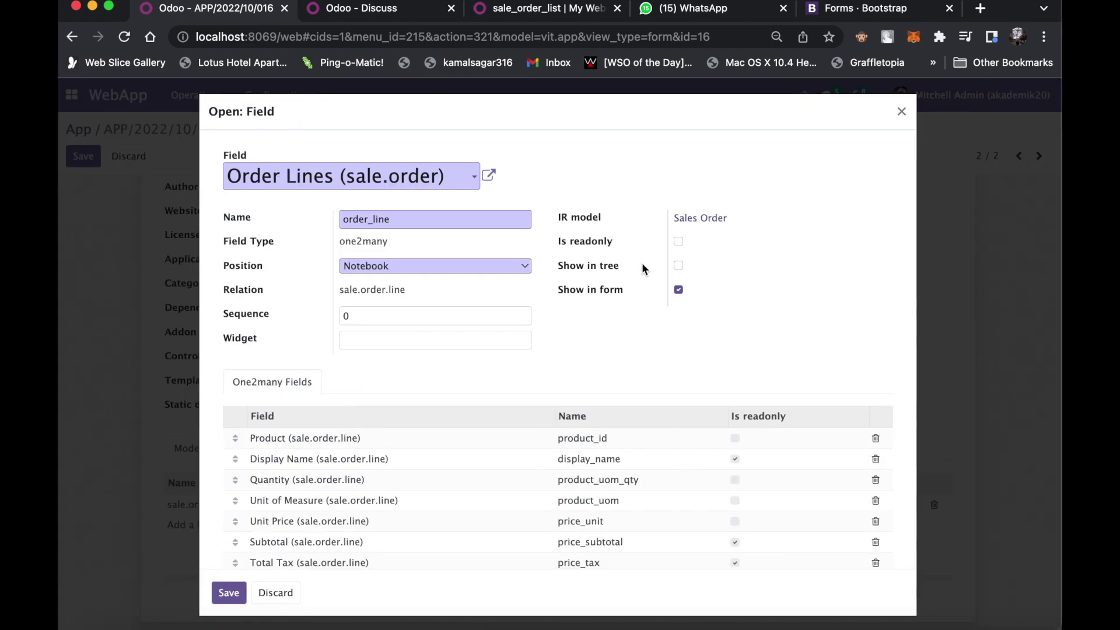
click(228, 600)
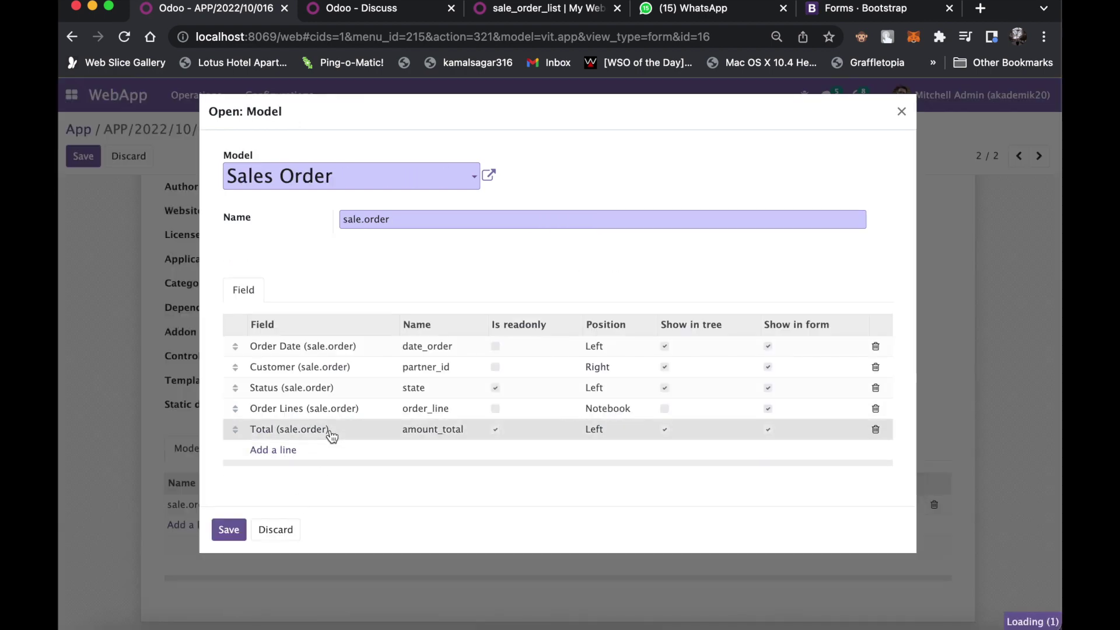
- Set the position of the sale.order model's Total field to Bottom Right and save the field
click(325, 430)
click(417, 268)
click(401, 331)
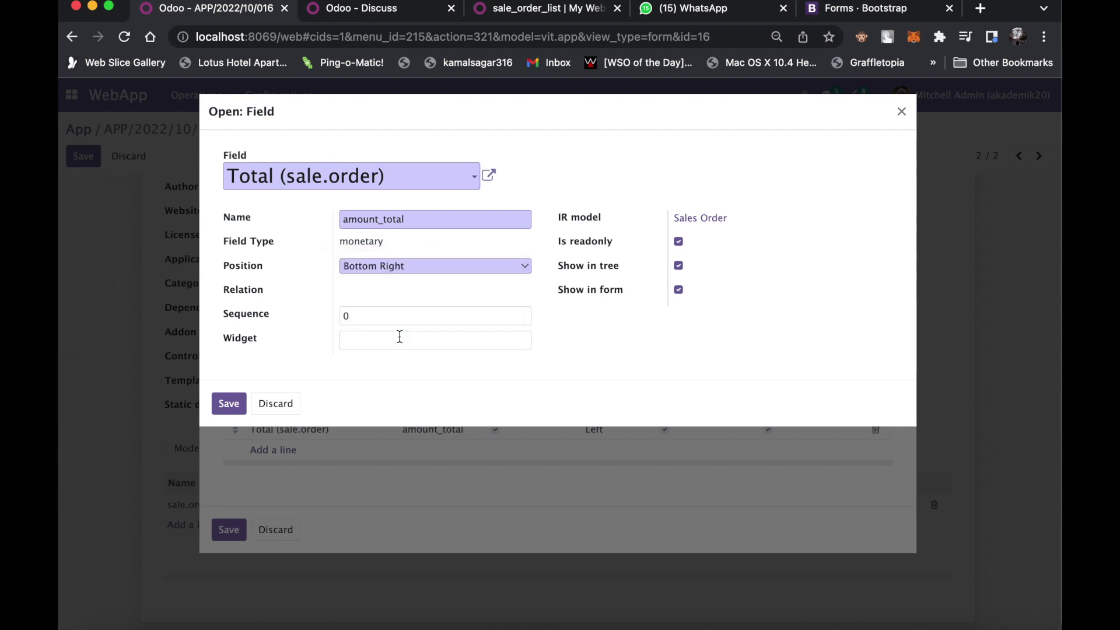
click(228, 403)
- Save the Sales Order model and the app record, and regenerate the addon
click(228, 529)
click(83, 155)
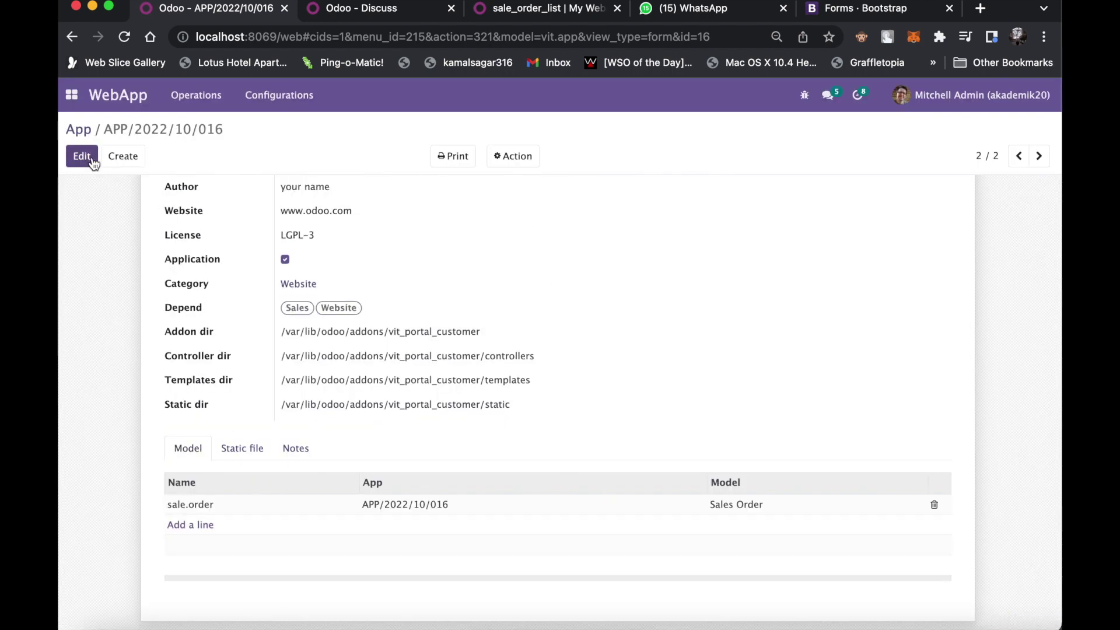
click(92, 188)
click(99, 187)
- In the Odoo Discuss browser tab, search the Apps list for the customer module and upgrade Portal Customer
key(ctrl+Tab)
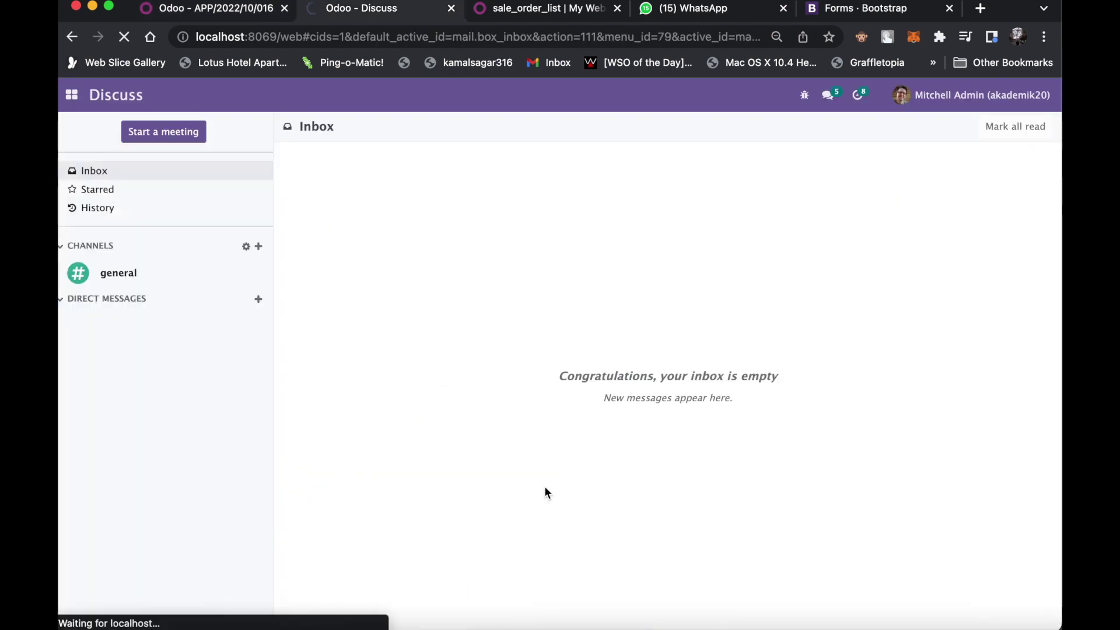
click(72, 95)
click(81, 272)
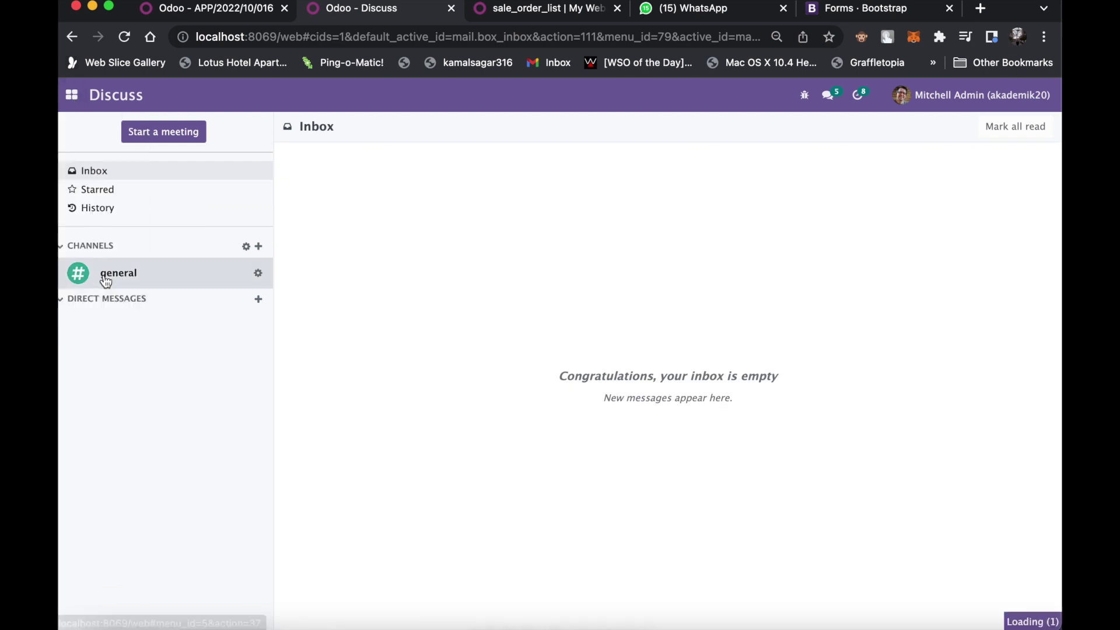
text(customer)
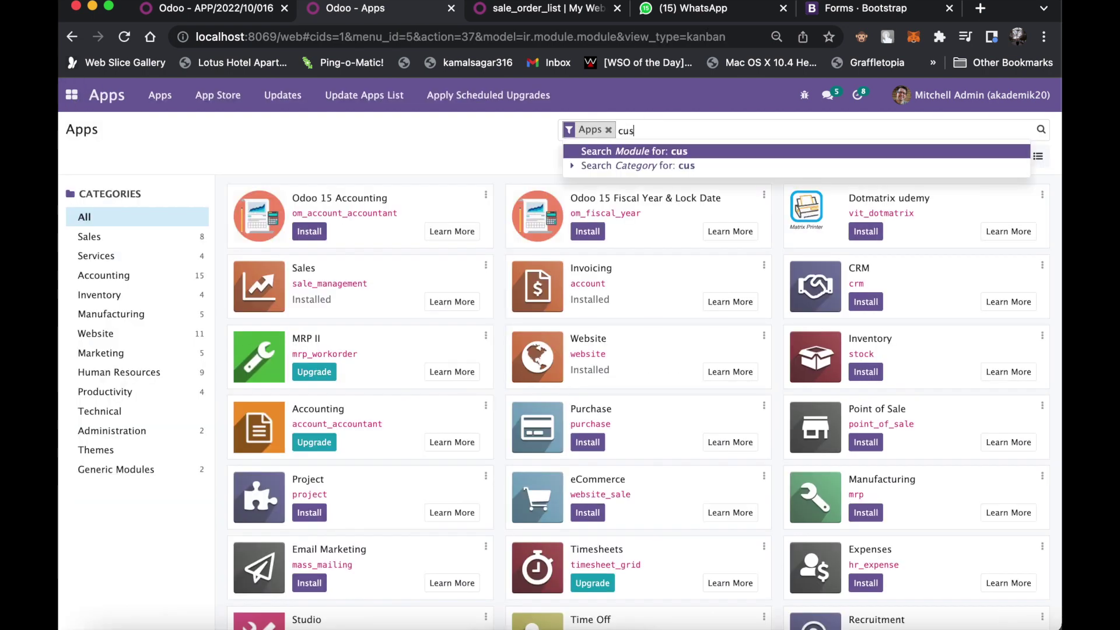
key(Return)
click(764, 194)
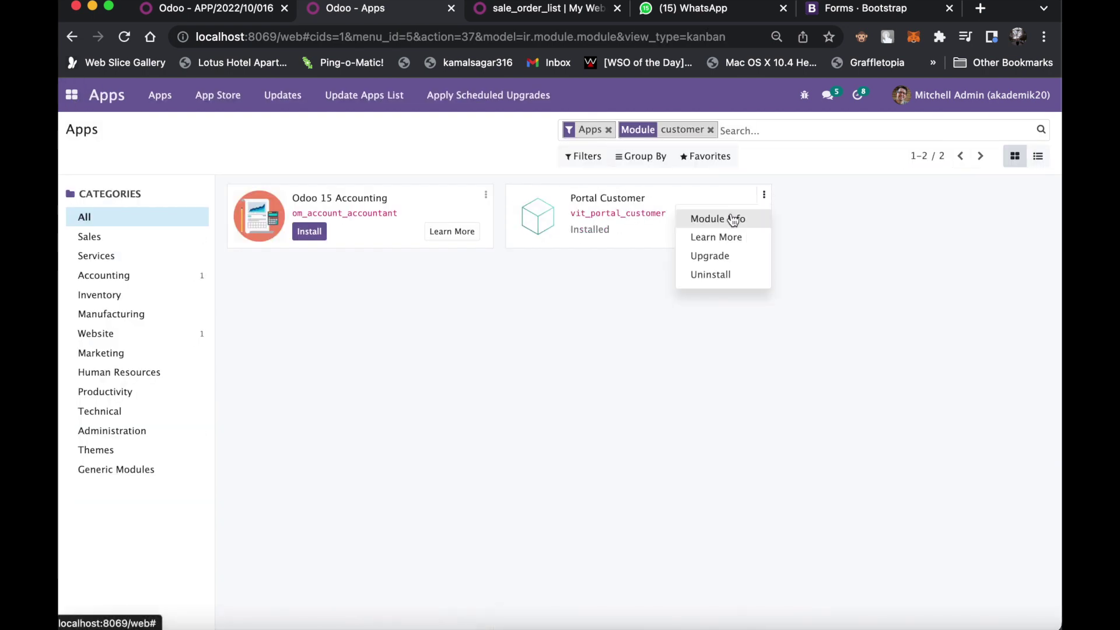
click(713, 252)
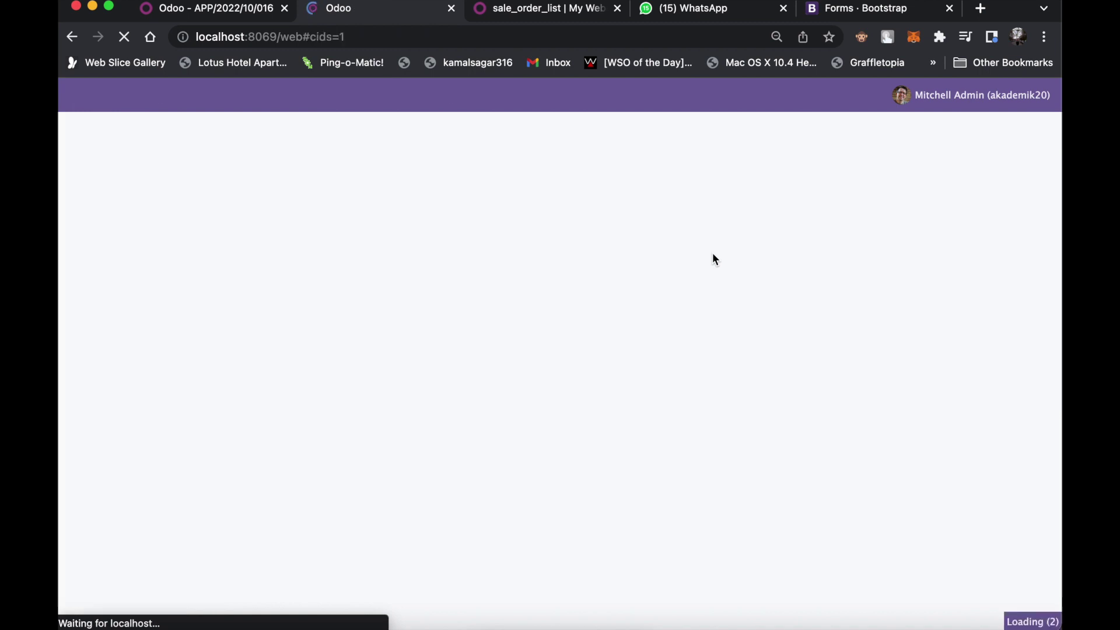
- Review the website's Sales Order List and the first Azure Interior order's view page, and return to the list
click(531, 10)
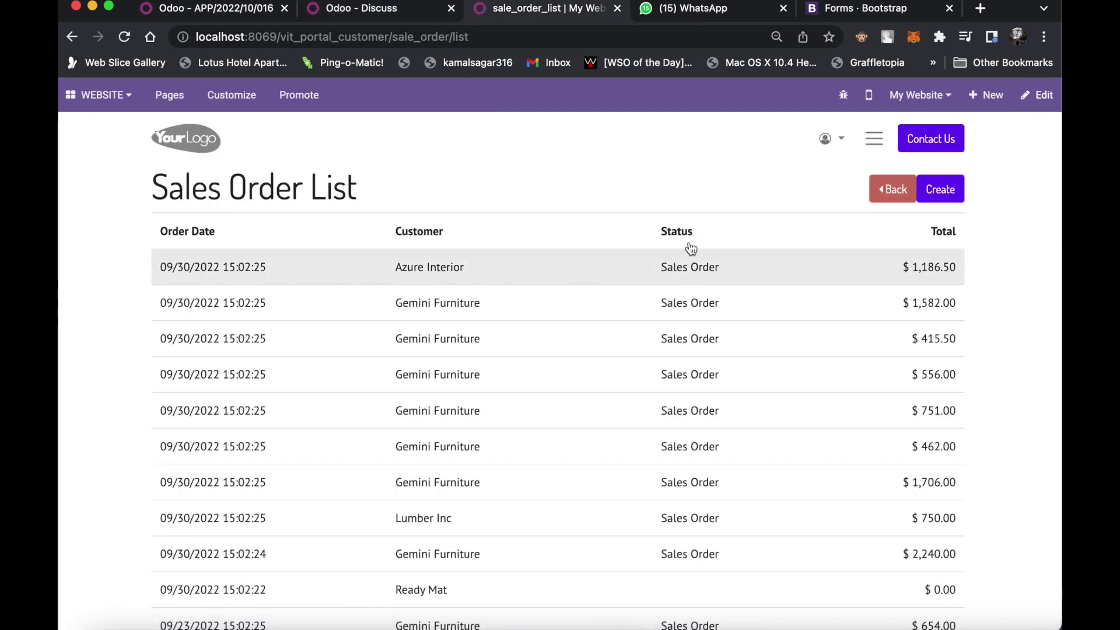
click(712, 268)
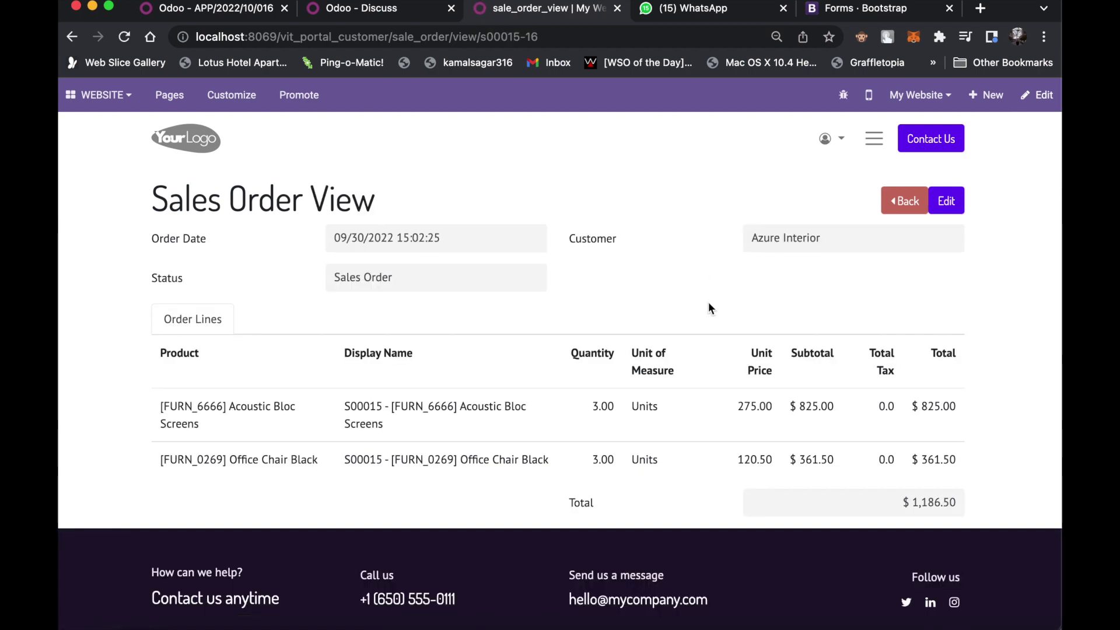
scroll(645, 278, down, 2)
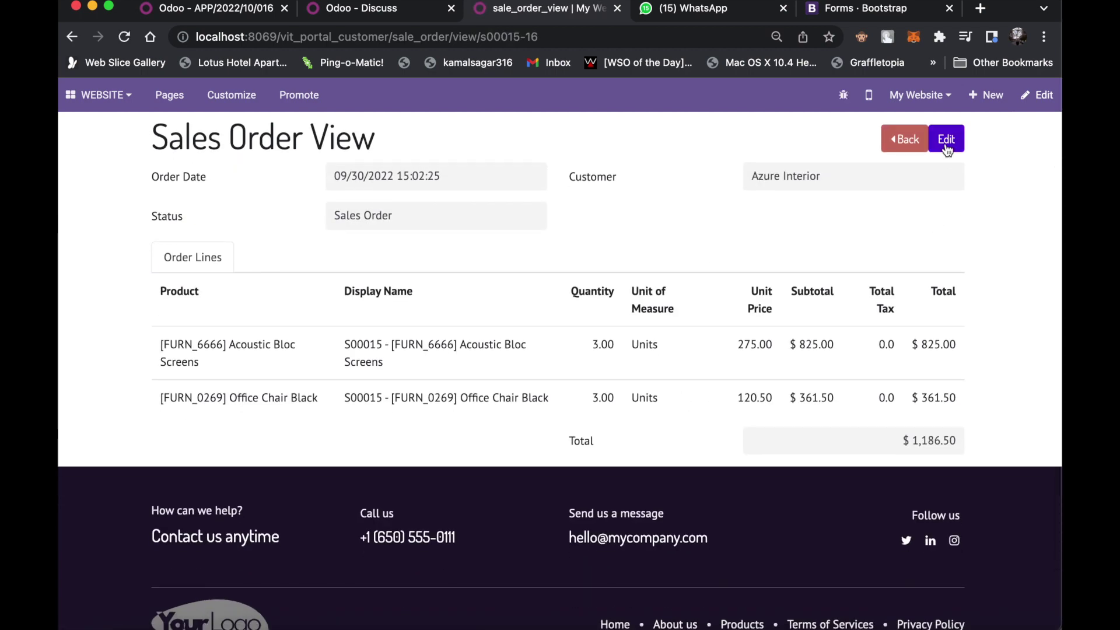
scroll(645, 270, up, 2)
click(901, 198)
scroll(578, 358, down, 7)
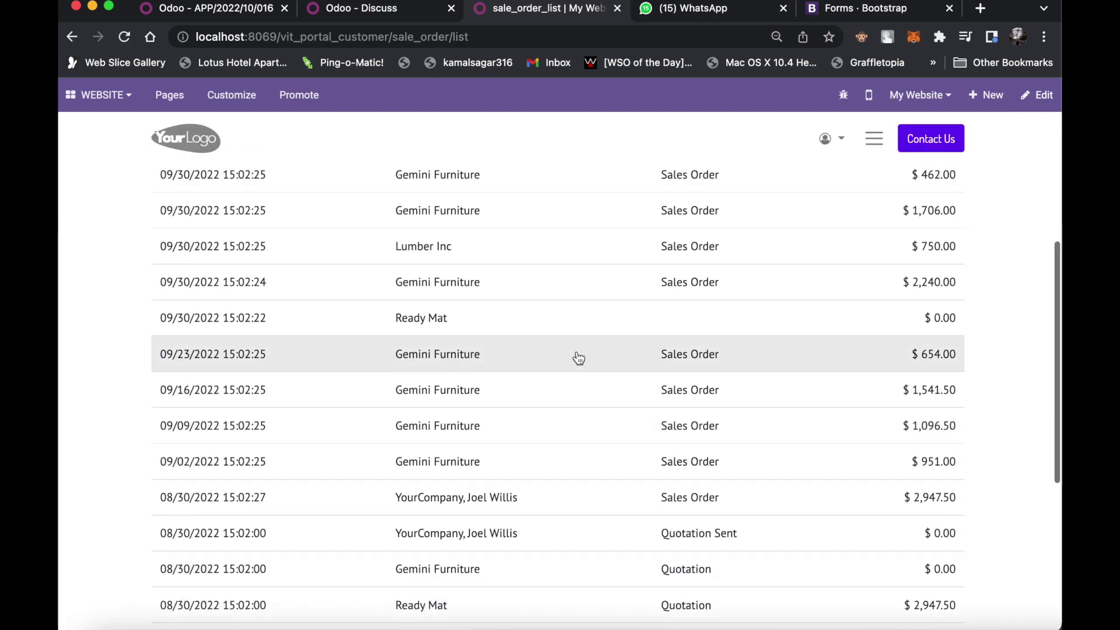
scroll(579, 359, up, 7)
- Highlight vit_portal_customer in the app's addon directory path, switch to Visual Studio Code and expand that addon's controllers folder
click(252, 15)
scroll(321, 336, down, 4)
double_click(447, 335)
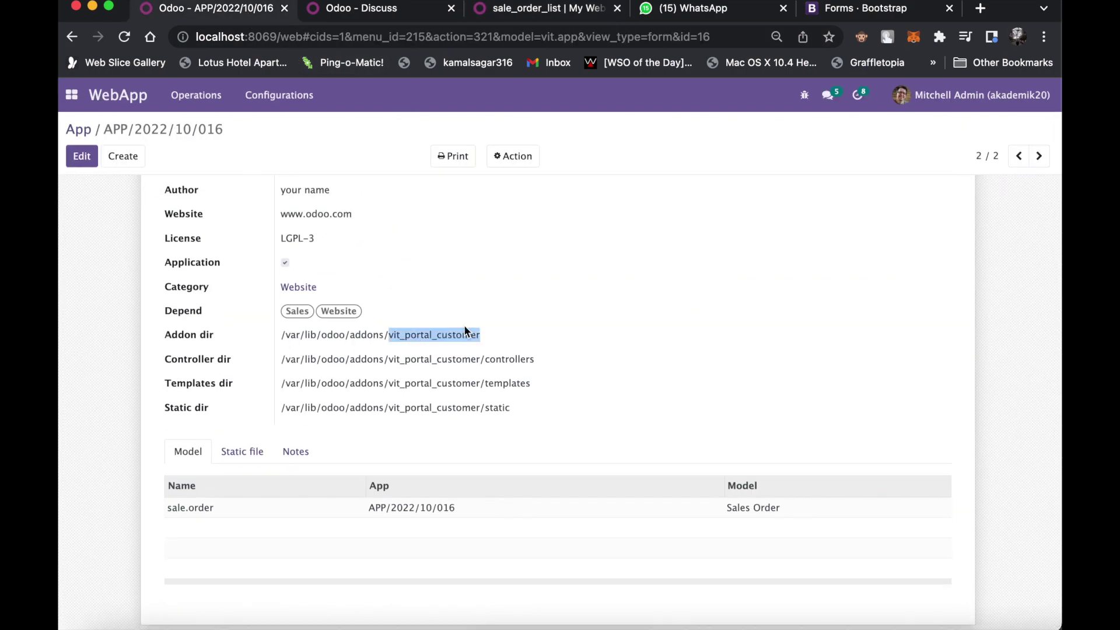
click(734, 613)
click(145, 316)
scroll(159, 324, down, 2)
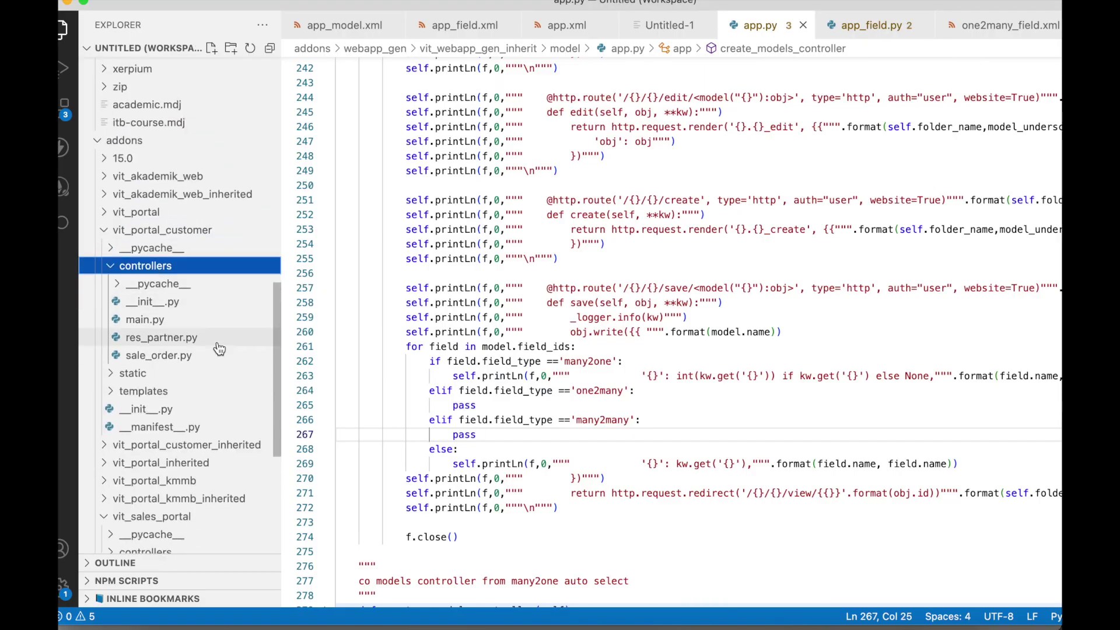
- Examine the generated controller files main.py, res_partner.py and sale_order.py
click(158, 321)
click(161, 338)
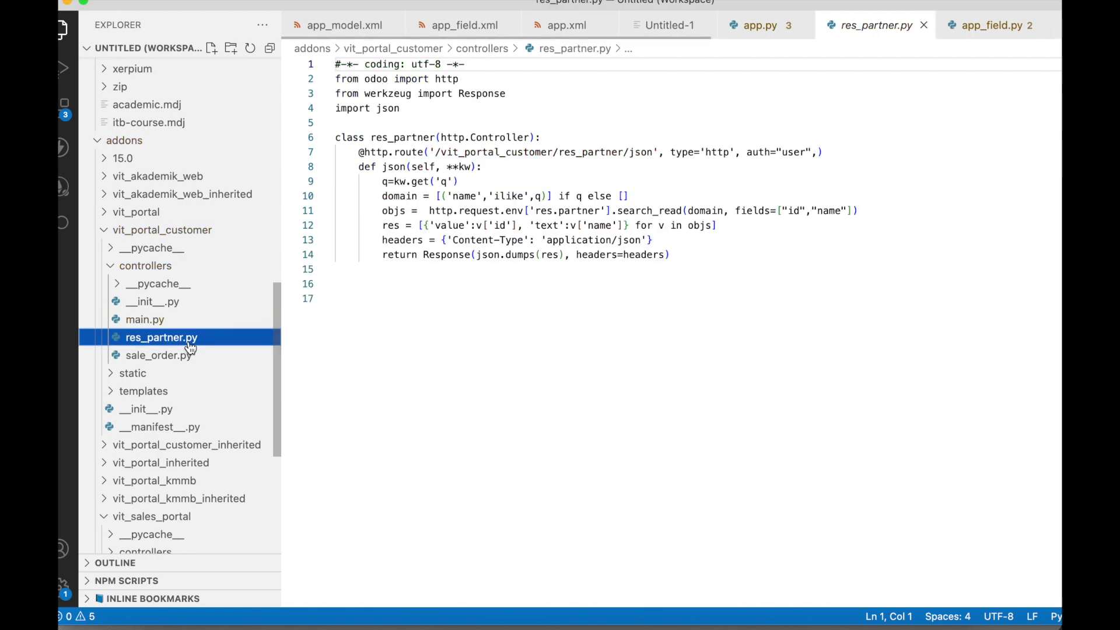
click(175, 371)
click(159, 355)
scroll(479, 271, down, 5)
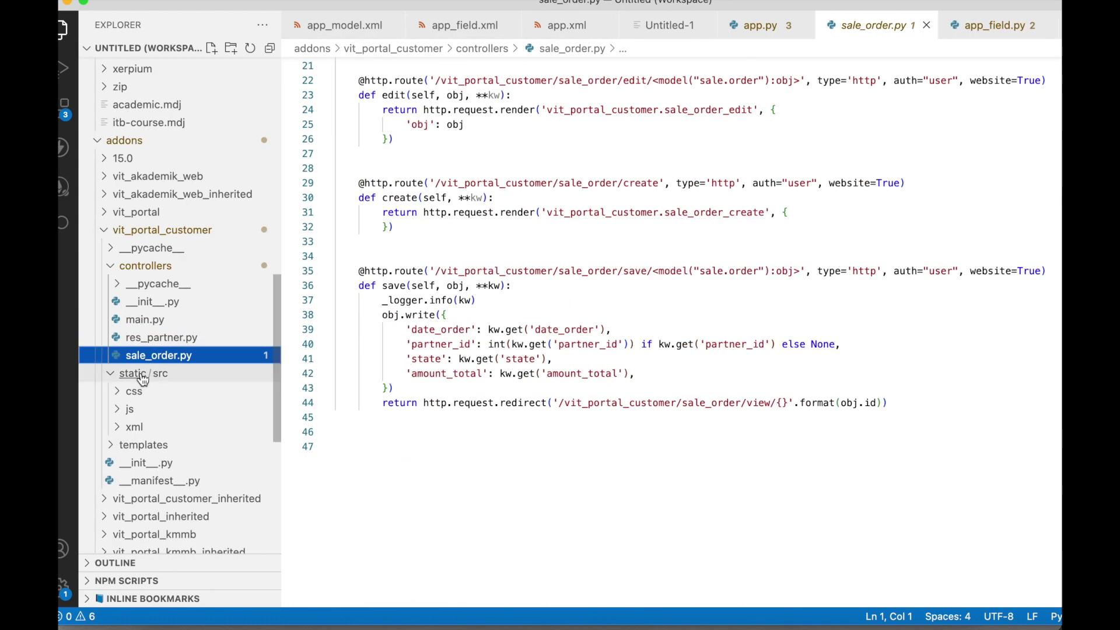
- Browse the addon's static/src and templates folders and open the sale_order.xml template file
click(134, 426)
click(143, 444)
scroll(147, 397, down, 5)
click(161, 230)
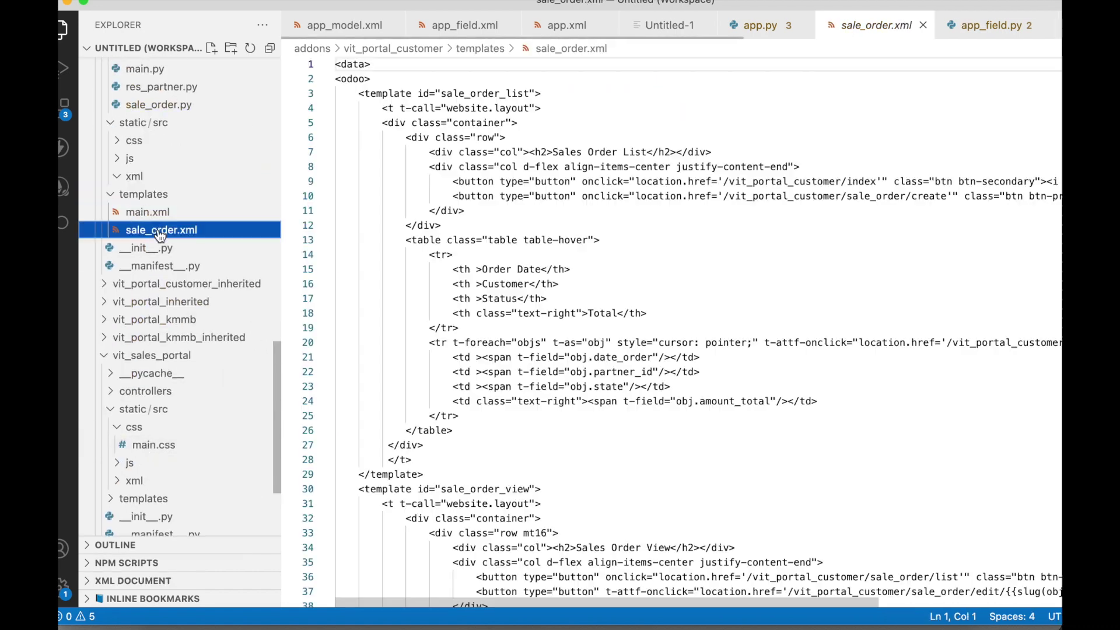
- Fold the sale_order_list, sale_order_view, sale_order_edit and sale_order_create templates in sale_order.xml
click(326, 95)
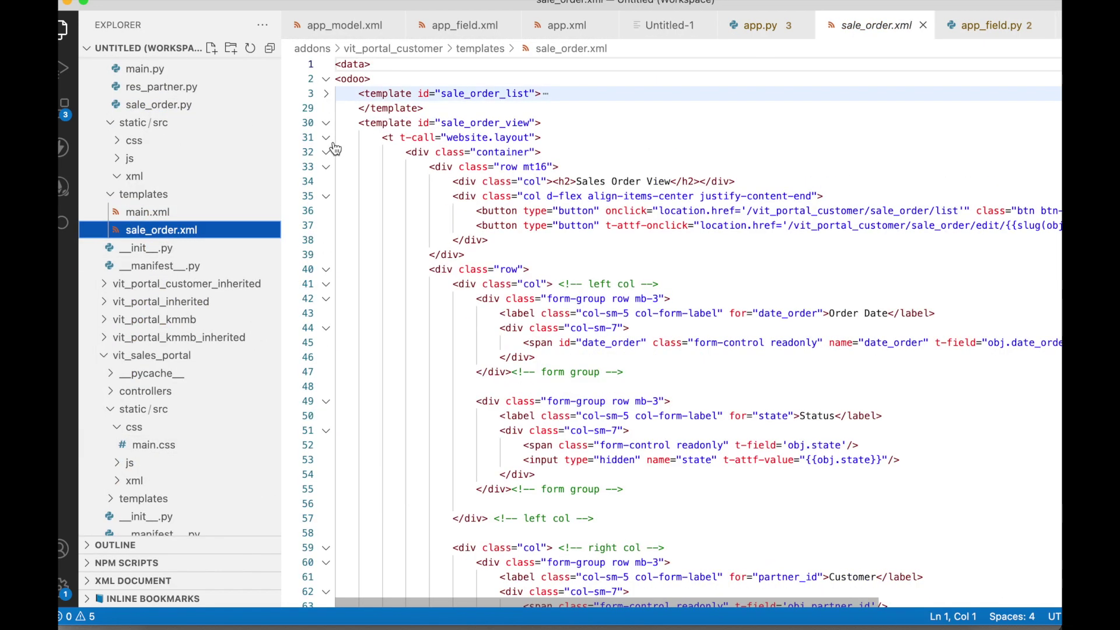
click(326, 109)
double_click(505, 152)
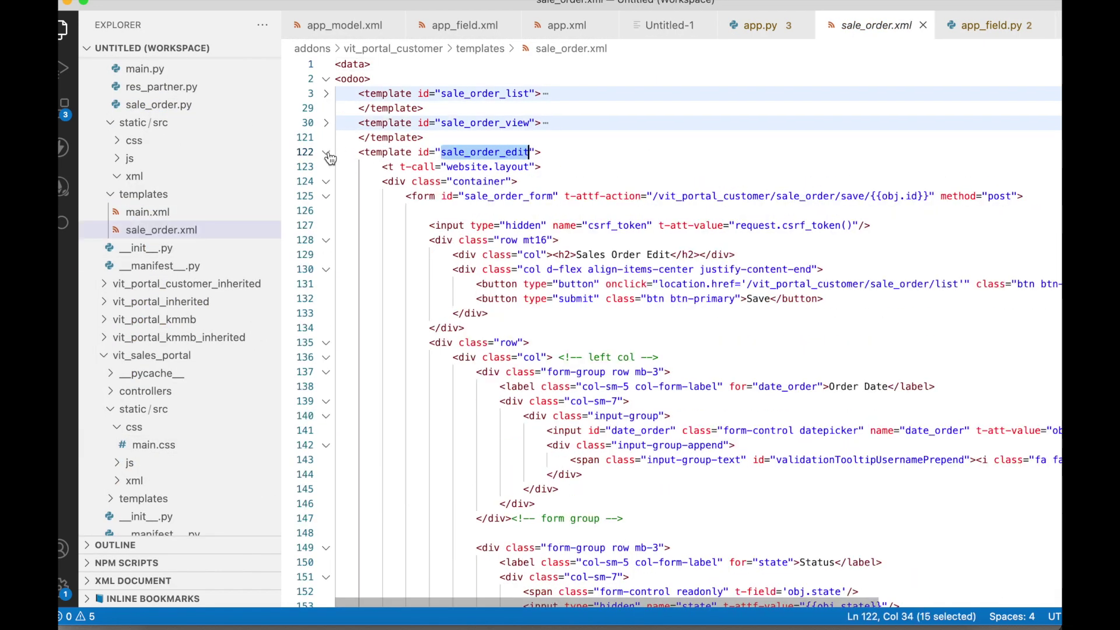
click(326, 152)
double_click(496, 182)
click(326, 182)
click(497, 252)
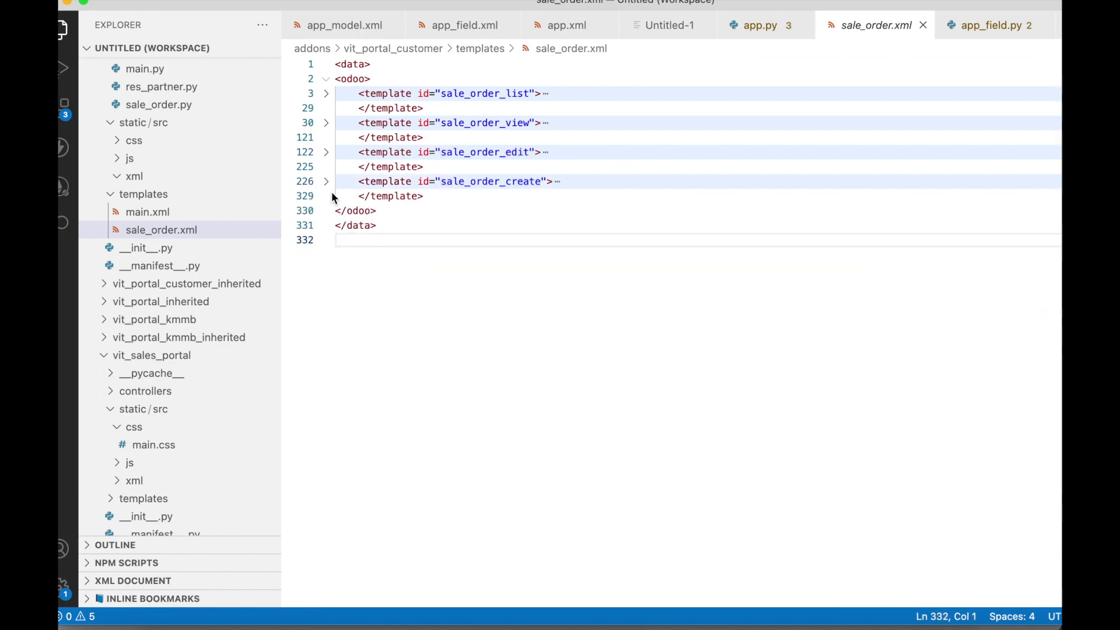
- Unfold all of sale_order.xml and examine the Customer select element and its res_partner data-url in the create template
key(super+k)
key(super+j)
scroll(631, 408, down, 20)
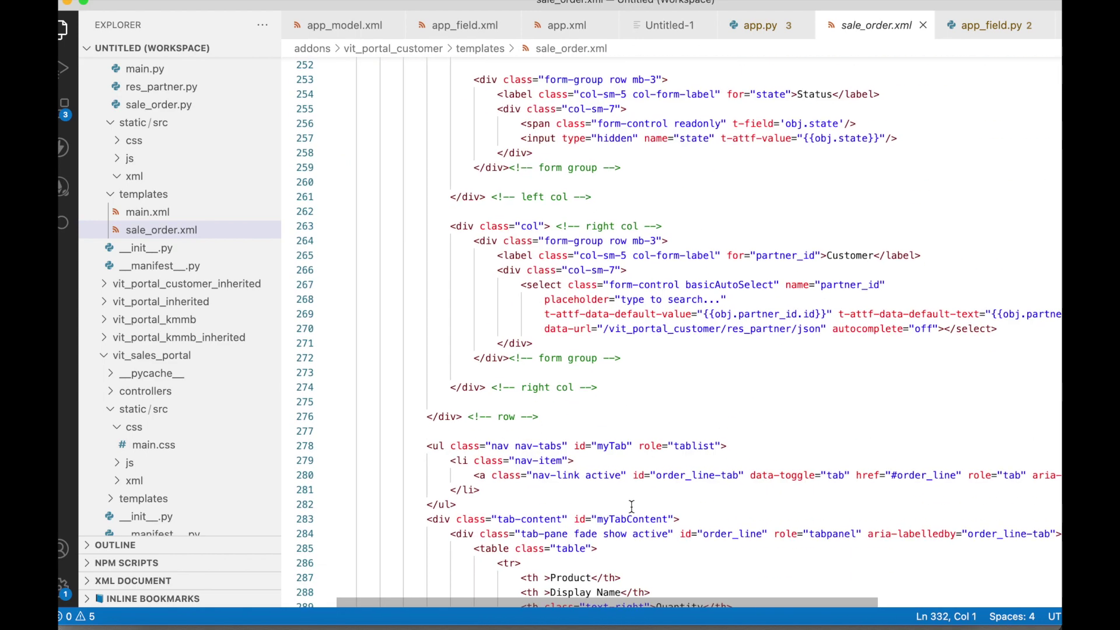
drag(521, 284, 587, 329)
click(655, 329)
double_click(758, 328)
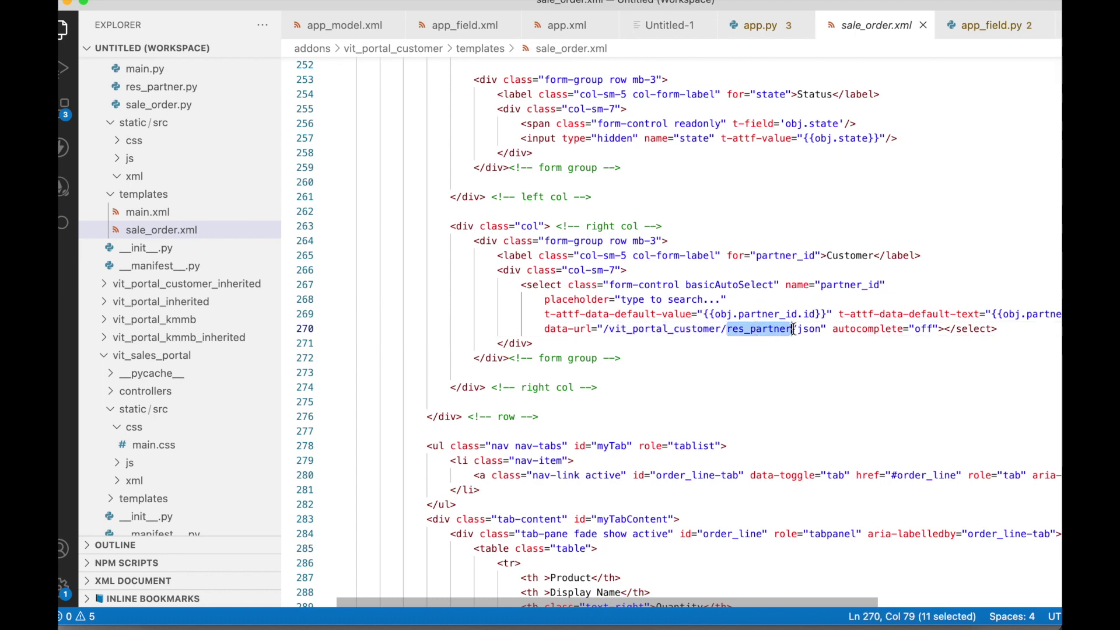
- Open res_partner.py in the controllers folder and examine its json route and partner search code
scroll(206, 248, up, 5)
click(161, 231)
click(635, 153)
double_click(635, 153)
drag(382, 196, 708, 247)
click(707, 251)
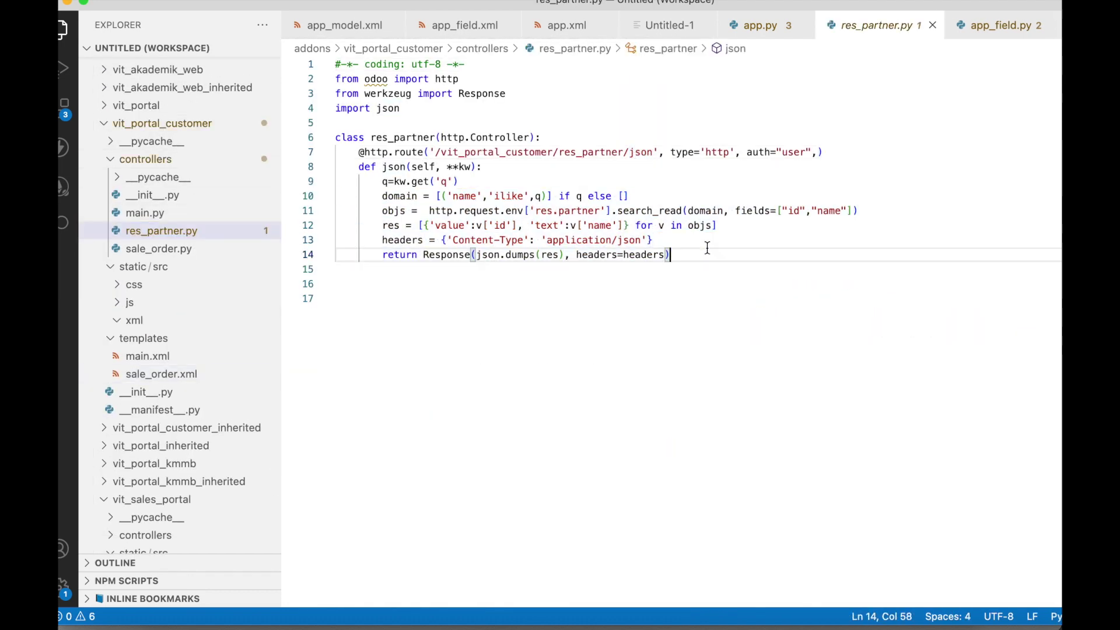
- Switch back to the browser's Sales Order List and open the Quotation Sent order dated 08/30/2022
key(super+Tab)
click(393, 15)
click(548, 8)
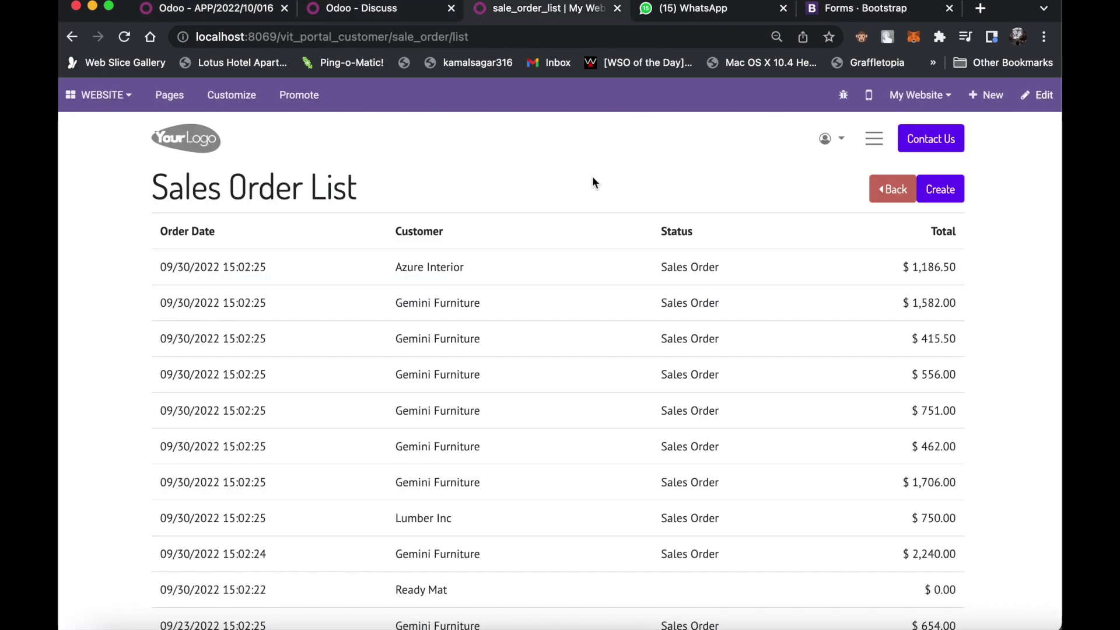
scroll(476, 481, down, 3)
scroll(659, 535, down, 2)
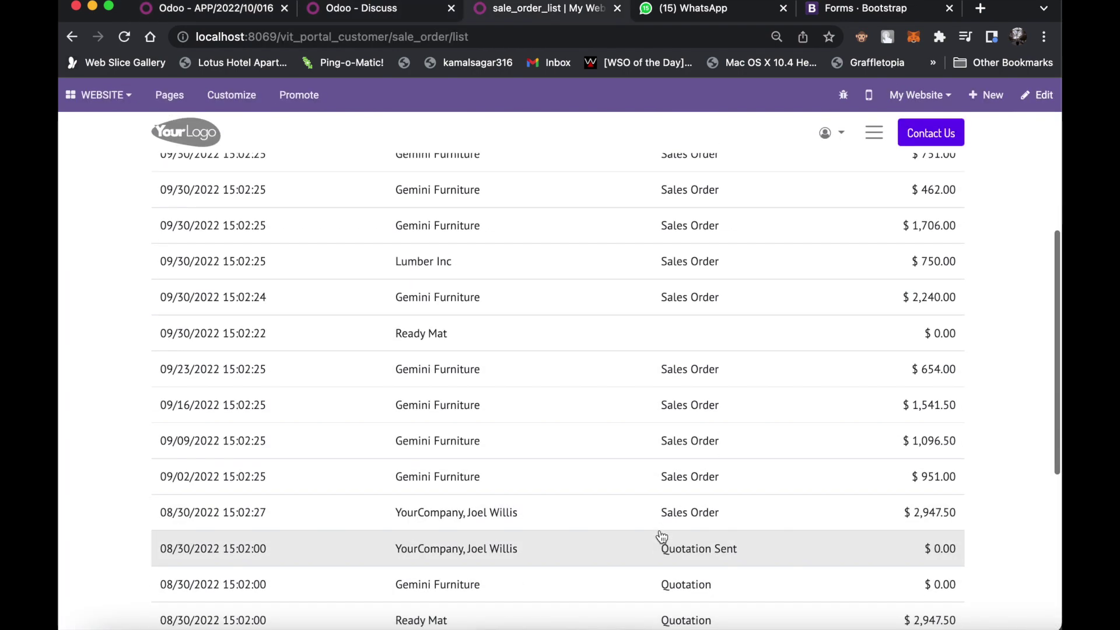
click(680, 555)
- Edit the opened order, change its customer to Azure Interior, and save it
click(945, 202)
click(843, 247)
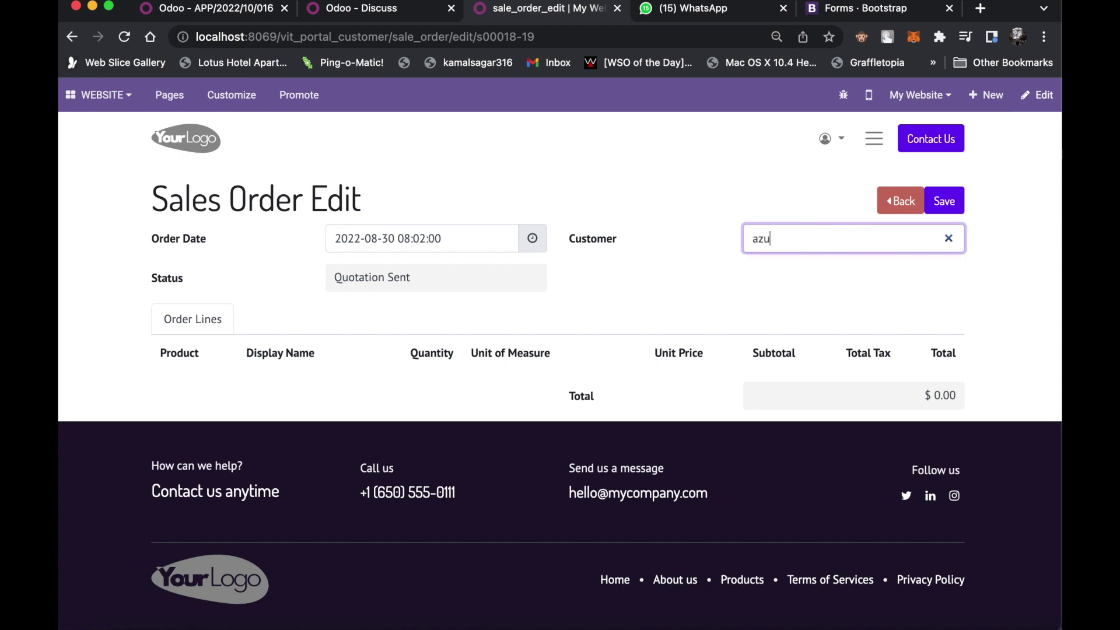
key(Return)
click(946, 204)
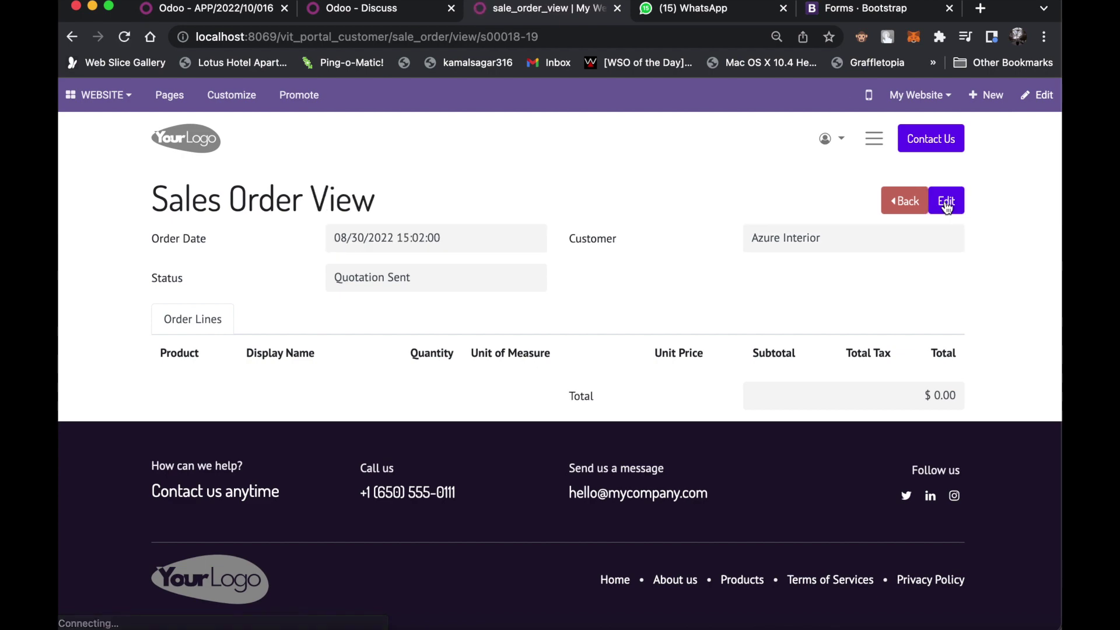
- Leave the website order view, reset addon record APP/2022/10/016 to draft, and open it for editing
click(900, 202)
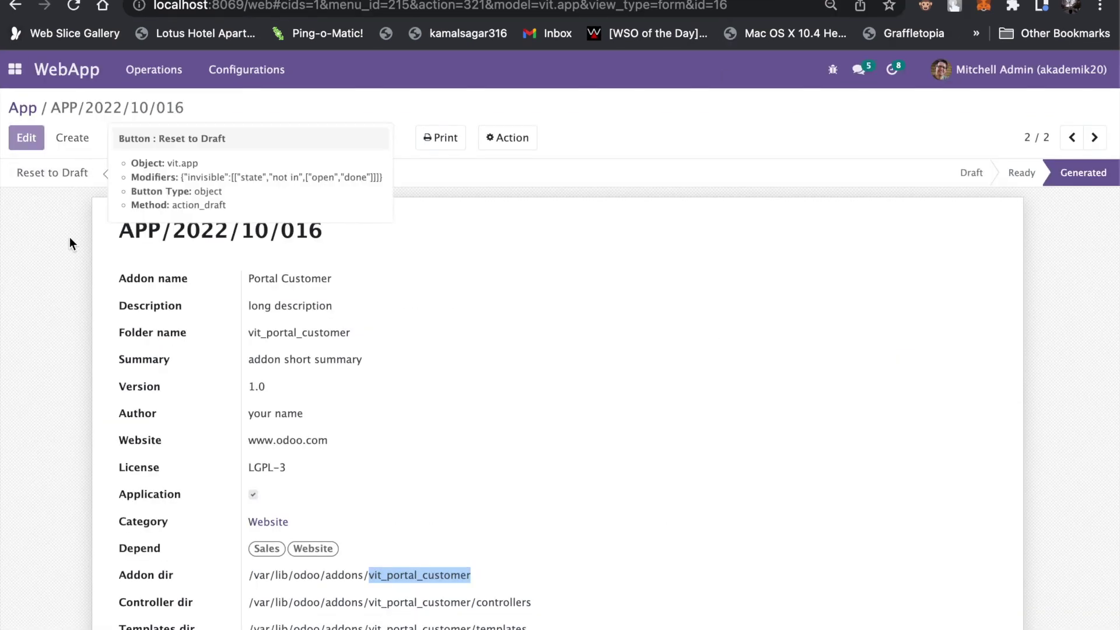
click(52, 172)
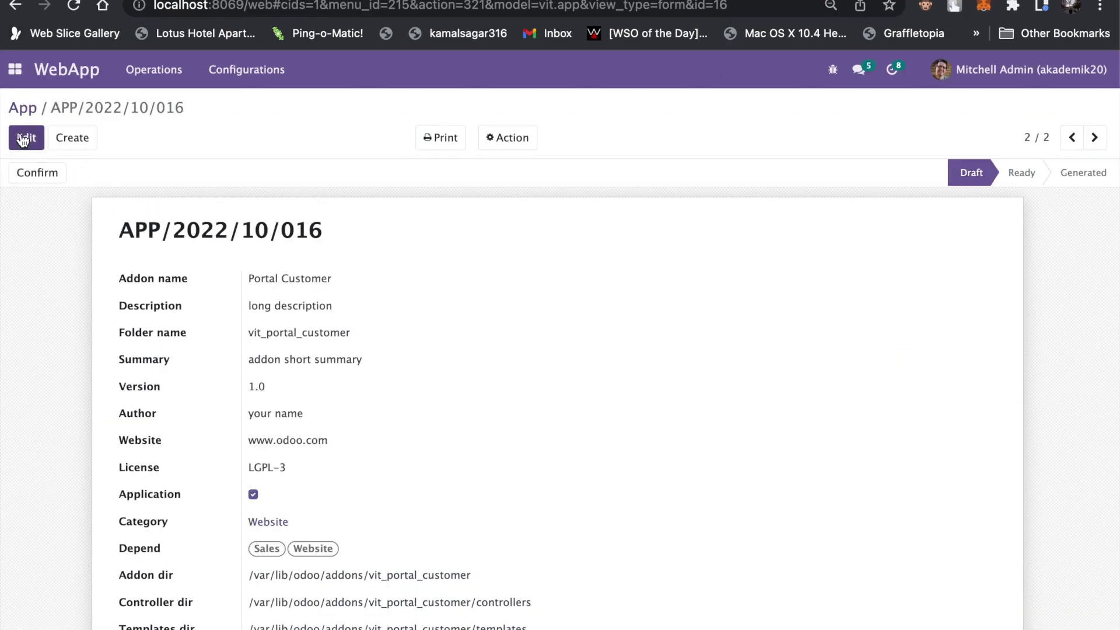
click(26, 138)
- Add a new model line to the Portal Customer addon and set its model to res.partner
scroll(192, 525, down, 5)
click(162, 550)
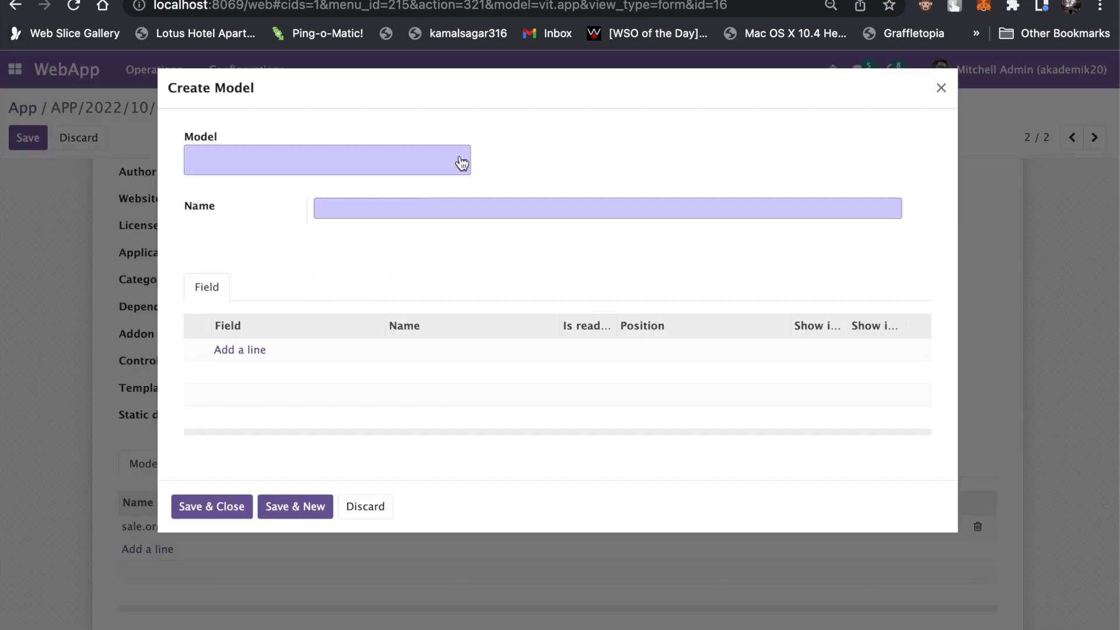
text(custo)
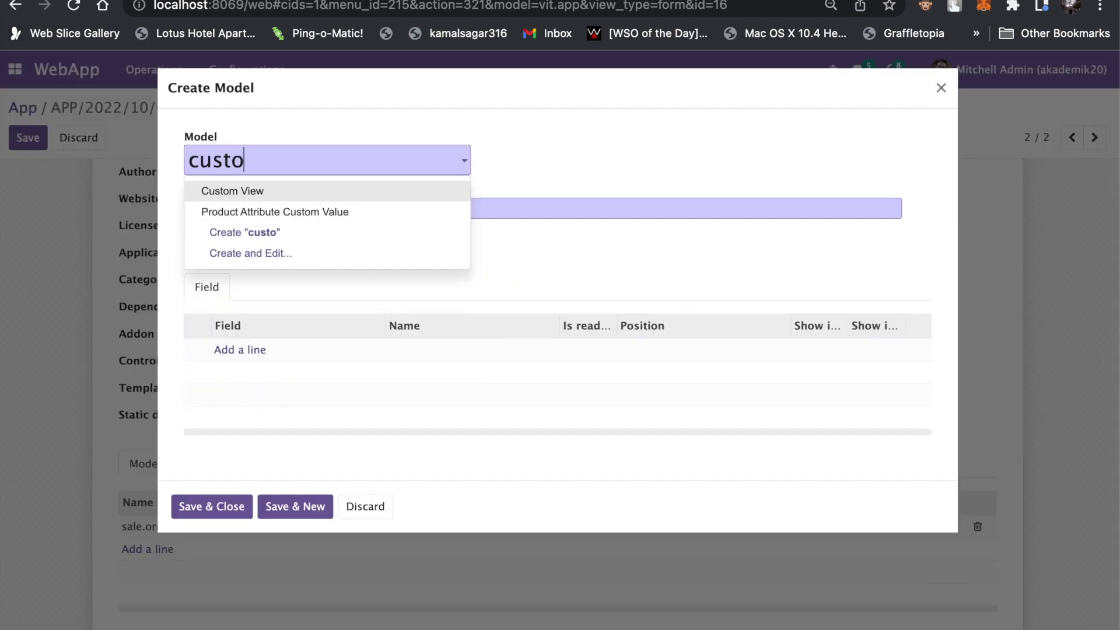
key(BackSpace)
key(BackSpace)
key(BackSpace)
key(BackSpace)
key(BackSpace)
text(partner)
click(308, 199)
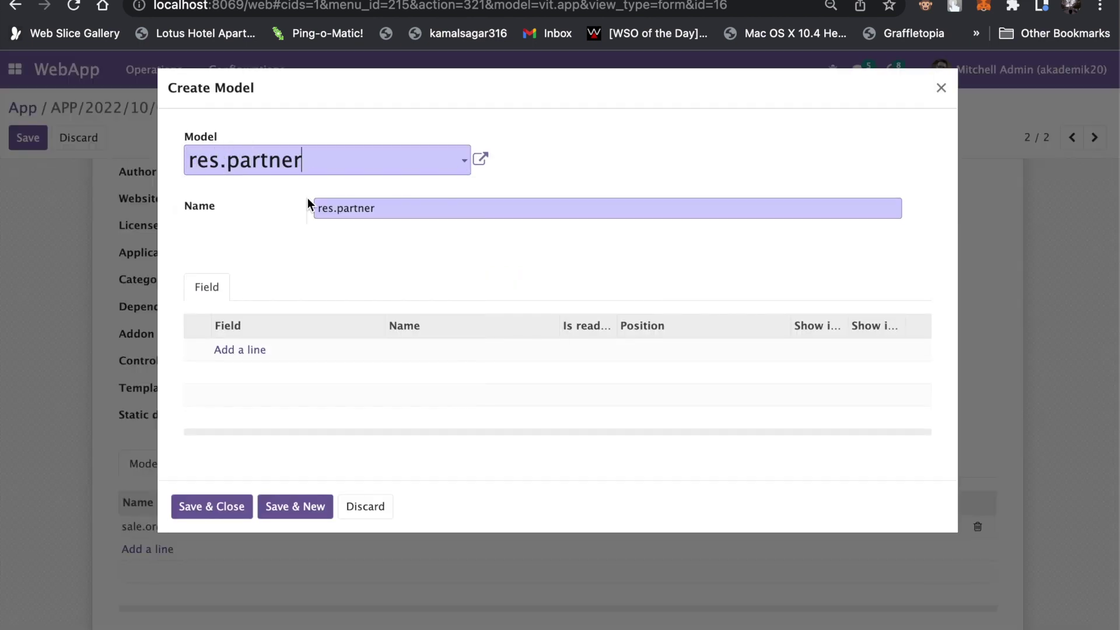
- Add the Name field as read-only and the Complete Address field to the res.partner model
click(241, 351)
text(name)
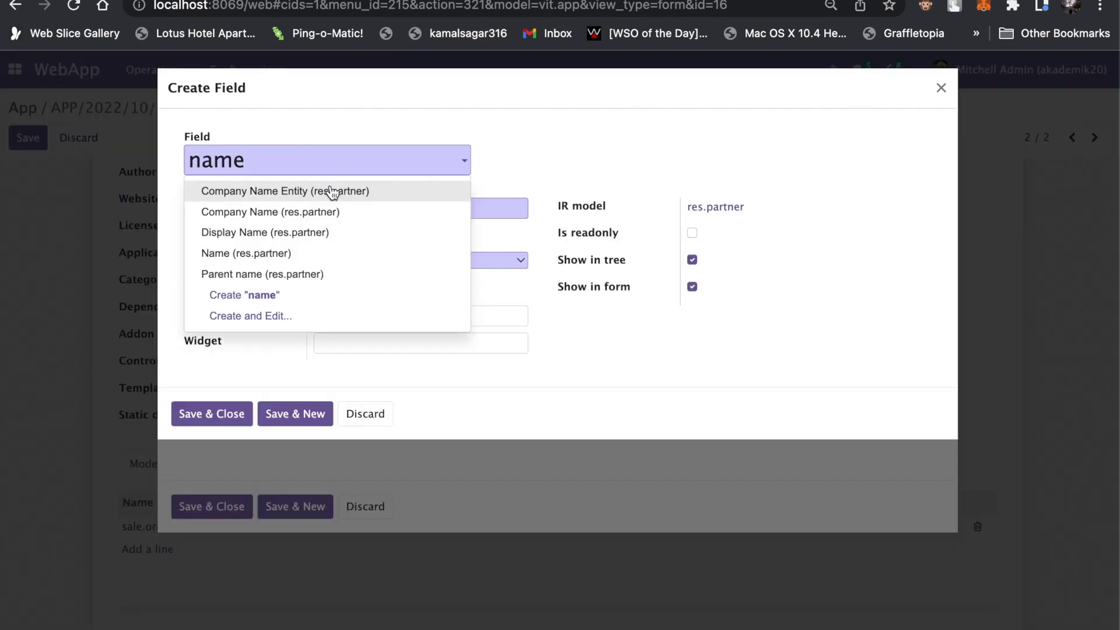
click(288, 254)
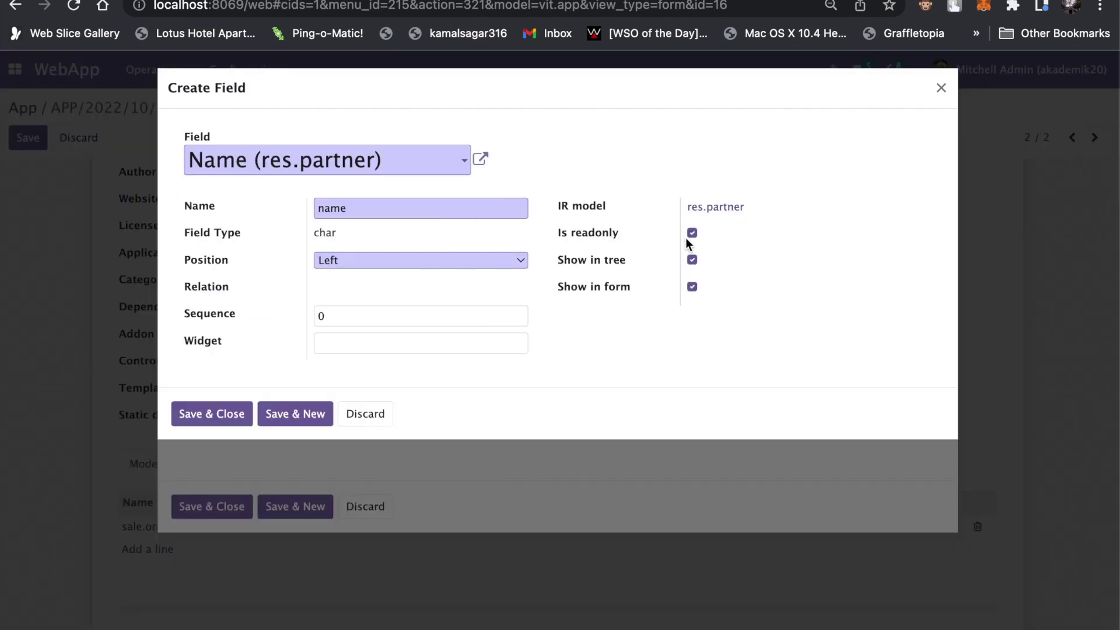
click(287, 169)
key(ctrl+a)
key(BackSpace)
text(address)
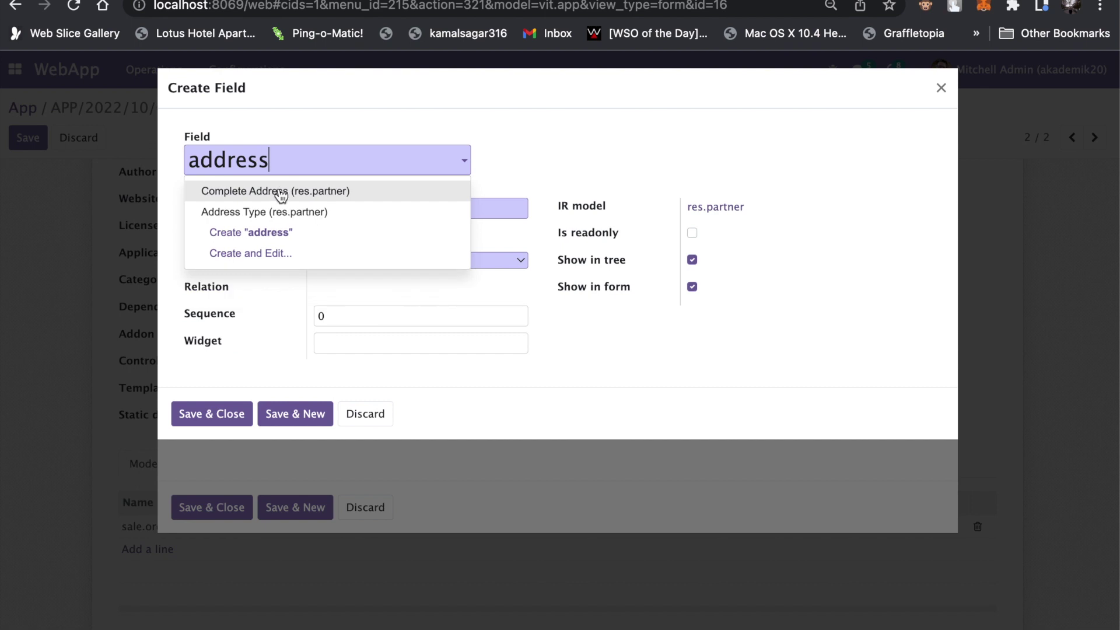
click(278, 192)
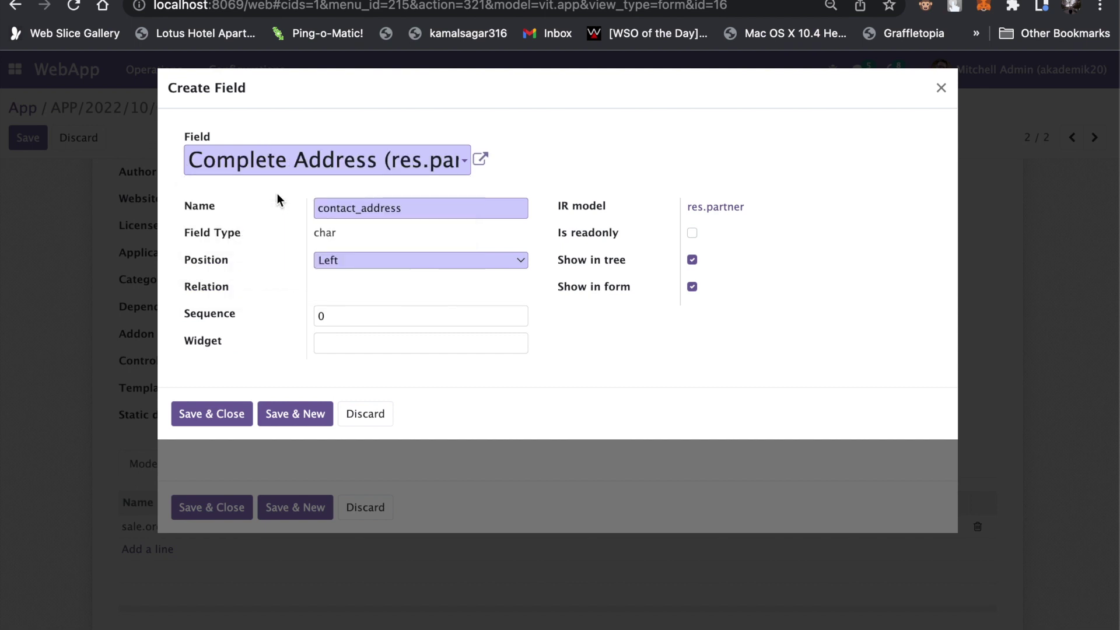
click(295, 415)
- Add the City, Phone and Mobile fields to the res.partner model
text(city)
click(278, 190)
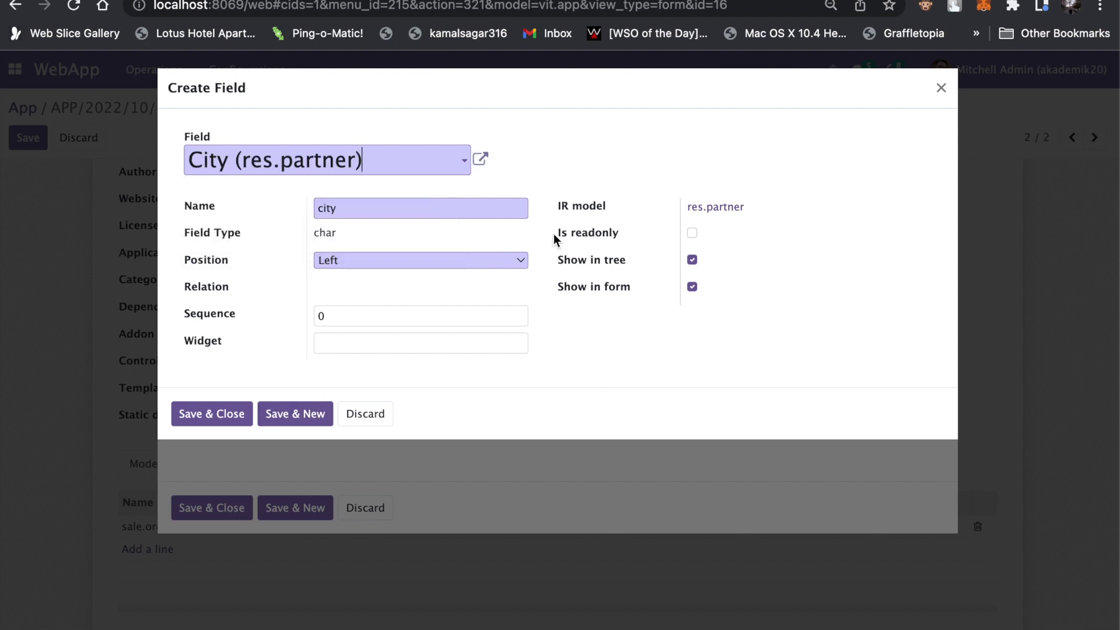
click(295, 413)
key(BackSpace)
text(one)
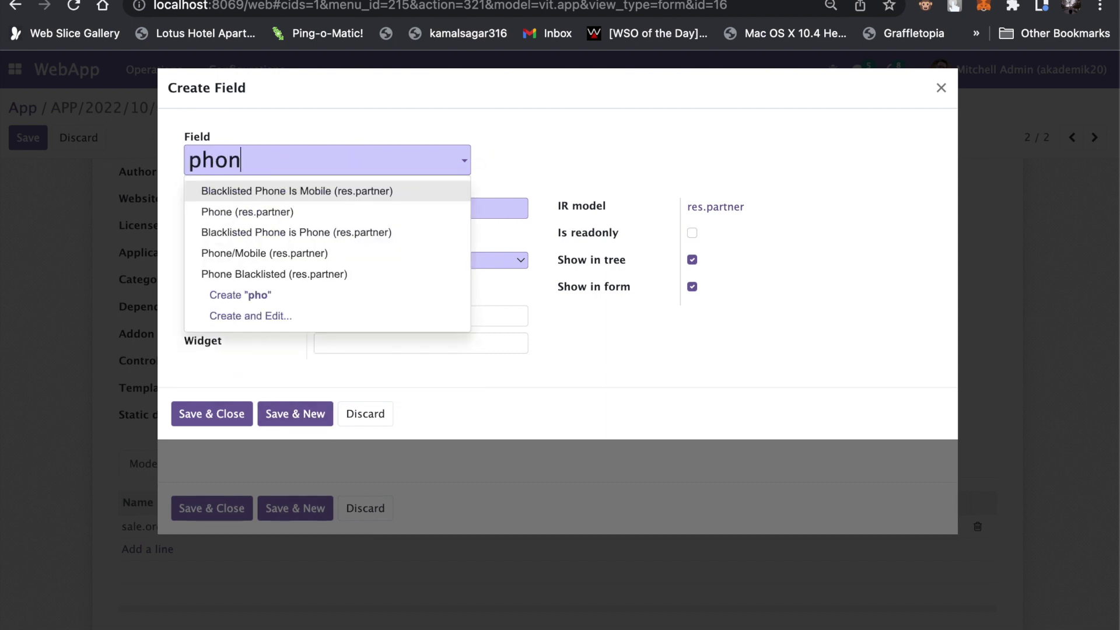
click(250, 212)
click(295, 414)
text(mobil)
click(289, 190)
click(309, 420)
- Add the Email field as read-only, place it above Phone in the field list, and save the res.partner model
text(wmil)
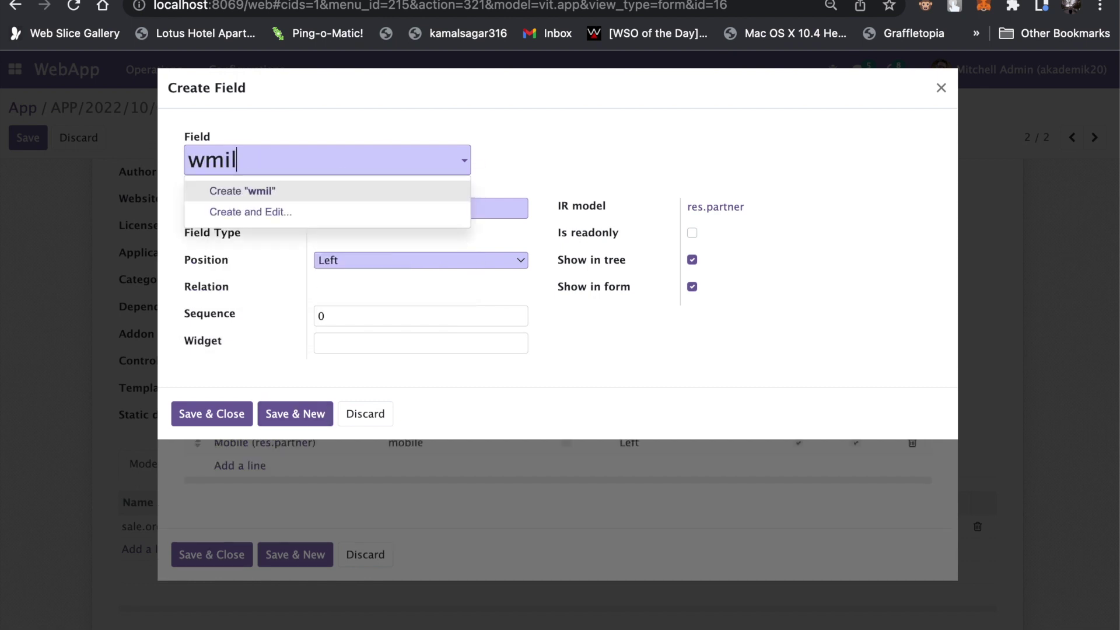
key(BackSpace)
key(BackSpace)
key(BackSpace)
key(BackSpace)
text(email)
click(315, 190)
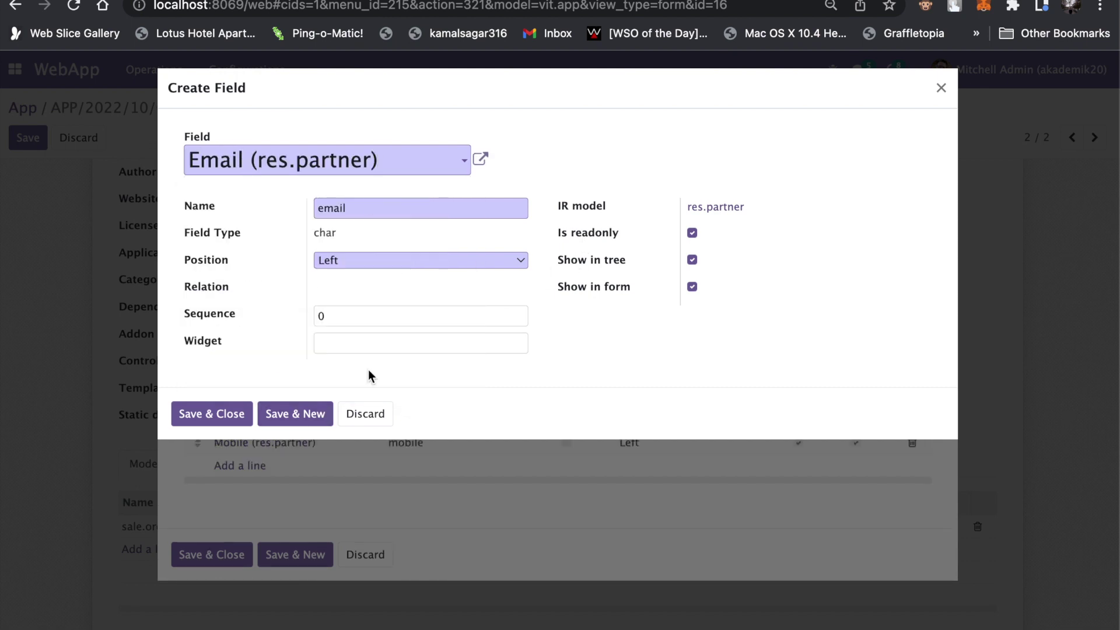
click(212, 414)
drag(197, 464, 199, 414)
click(212, 576)
- Save and confirm the Portal Customer addon record, and generate the addon
click(28, 137)
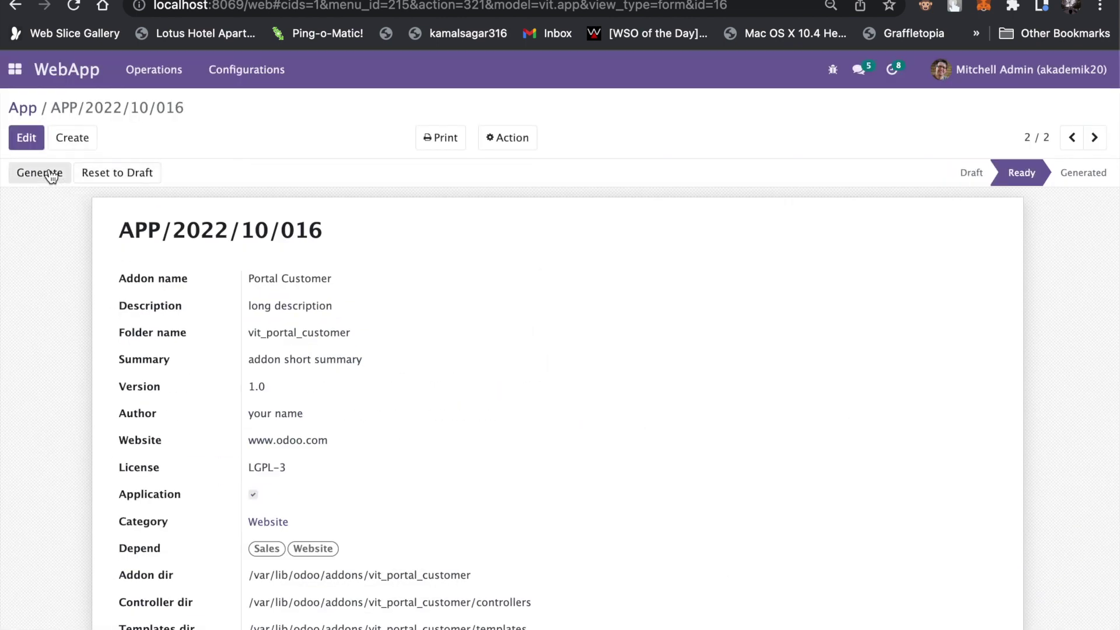
click(52, 174)
- Find the Portal Customer module in Apps by searching for portal, and upgrade it
click(14, 69)
click(29, 98)
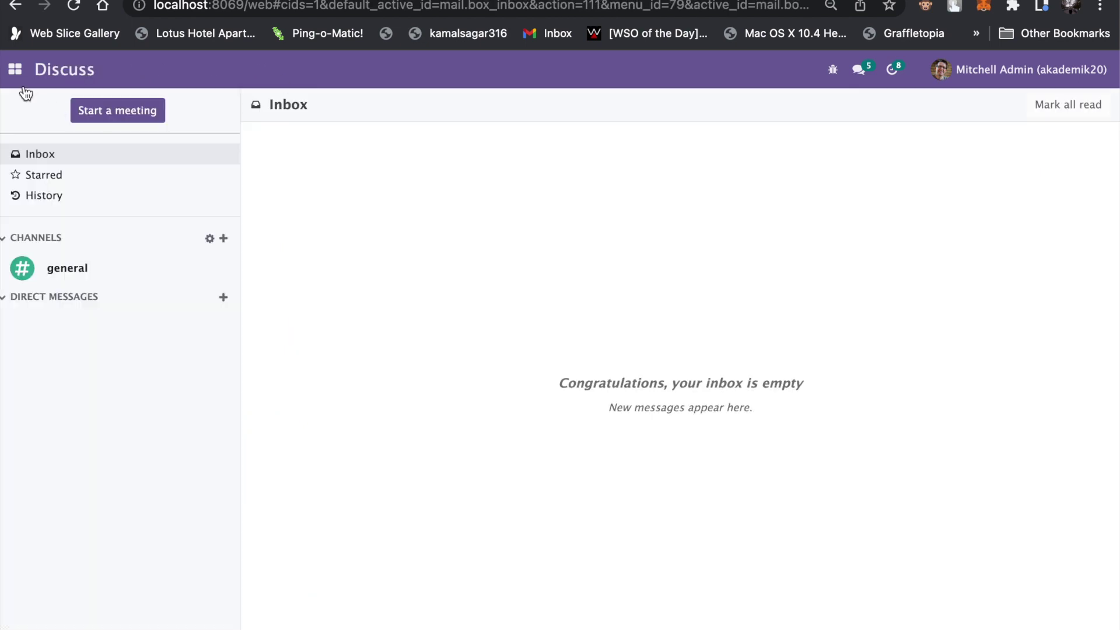
click(15, 68)
click(635, 155)
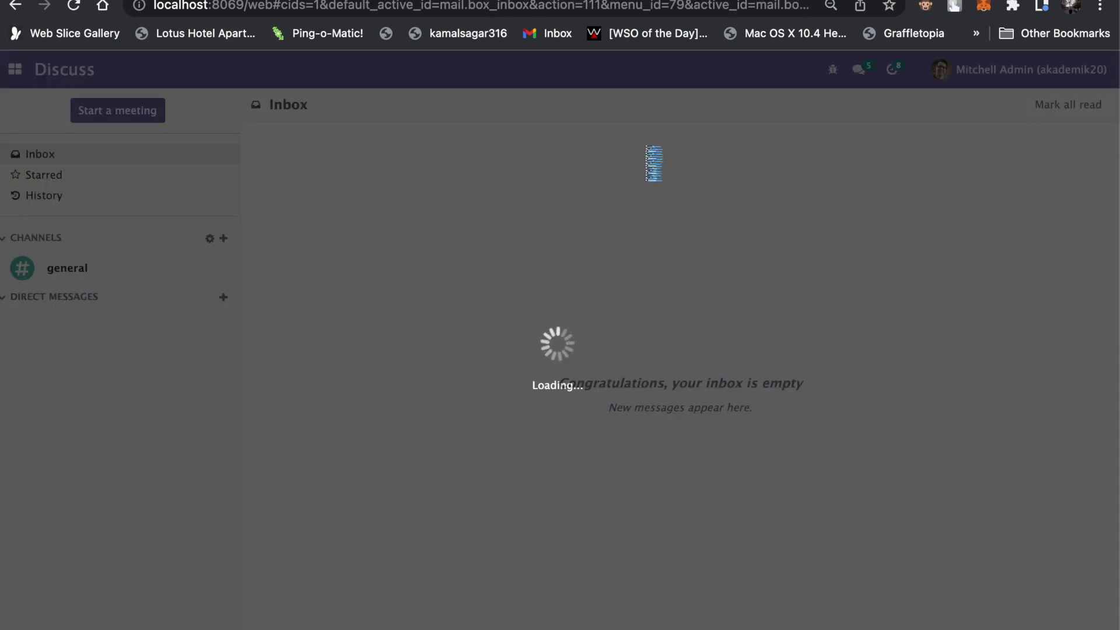
text(portal)
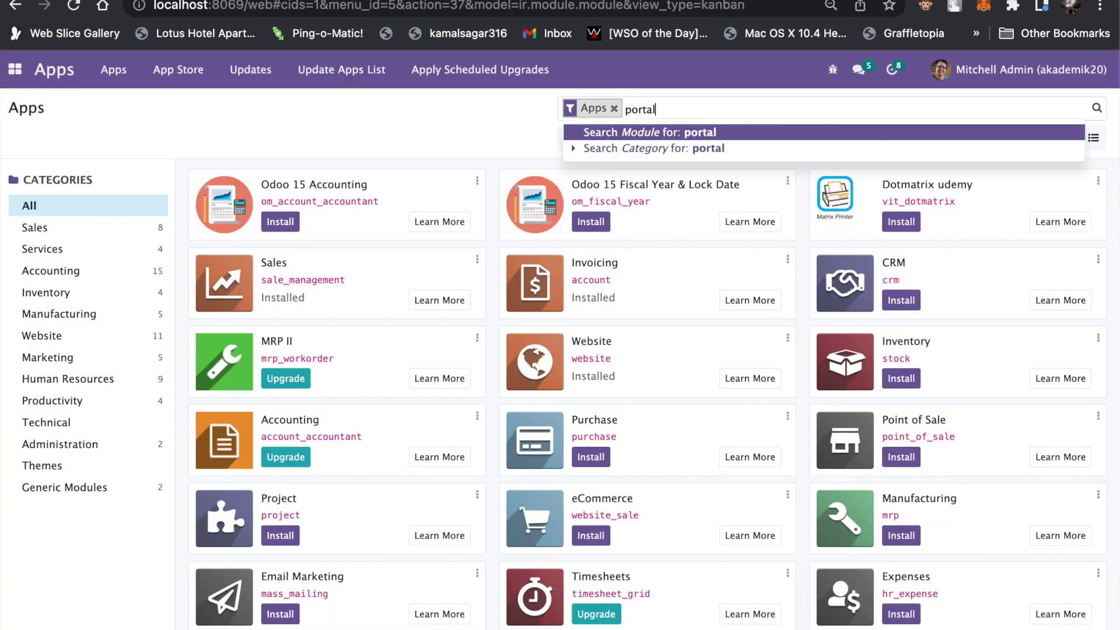
key(Return)
click(787, 182)
click(742, 247)
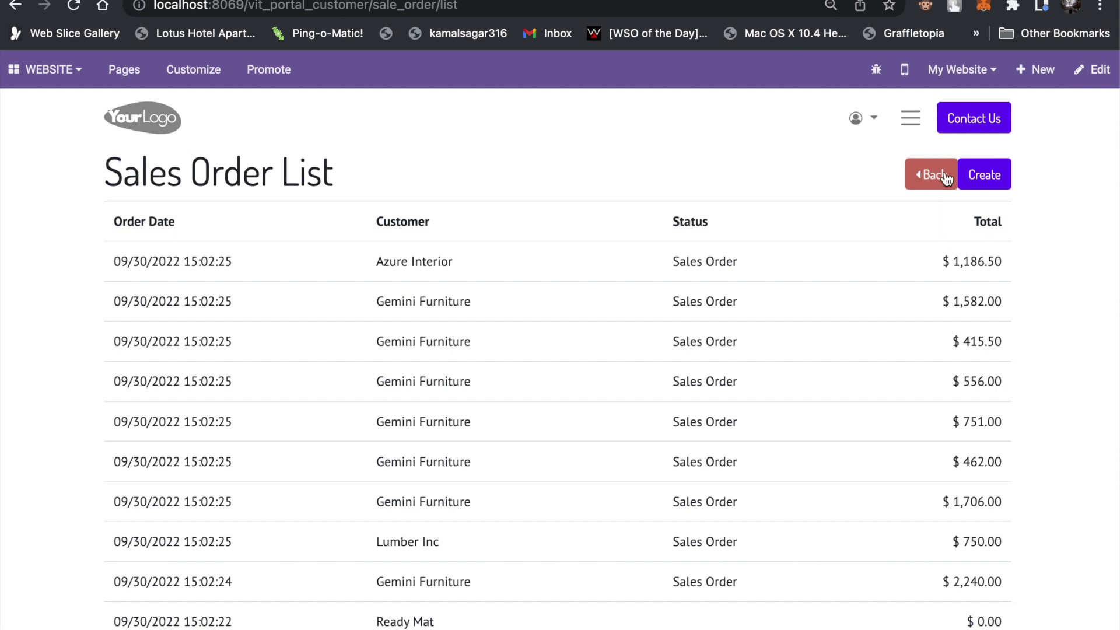
- Open res.partner from the website portal's main menu, view the Azure Interior record, and go back to the list
click(946, 178)
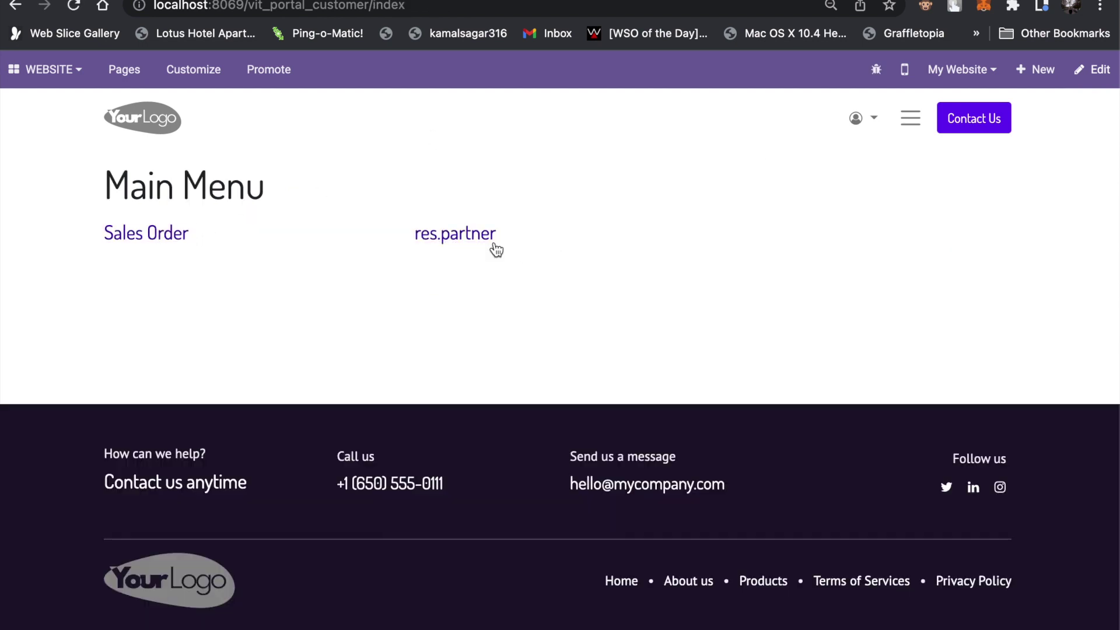
click(455, 234)
click(430, 264)
scroll(525, 275, up, 1)
click(945, 188)
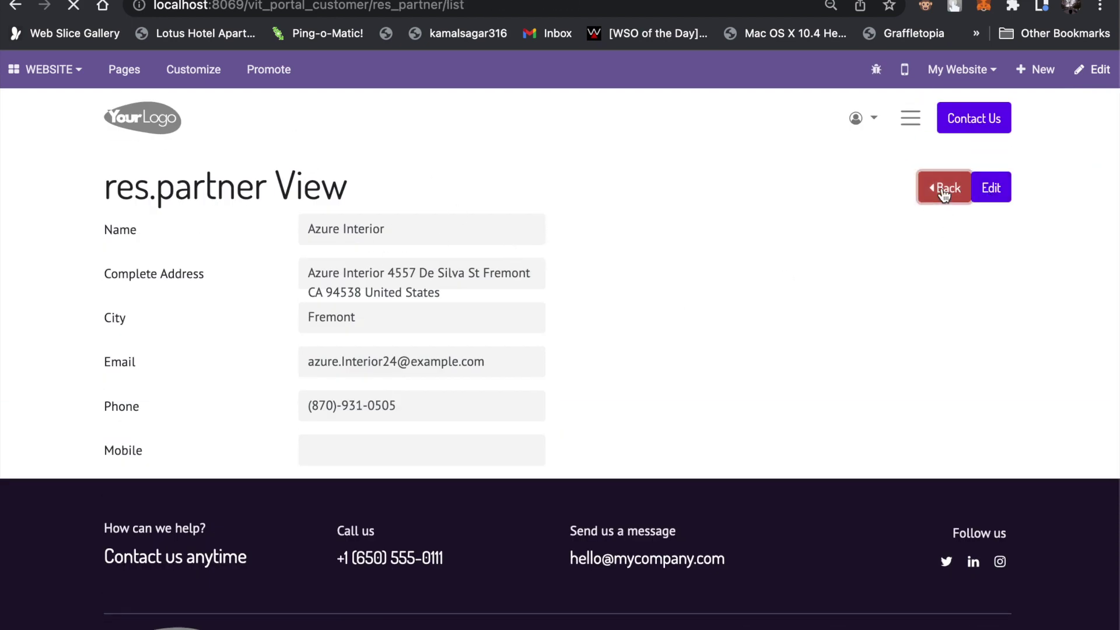